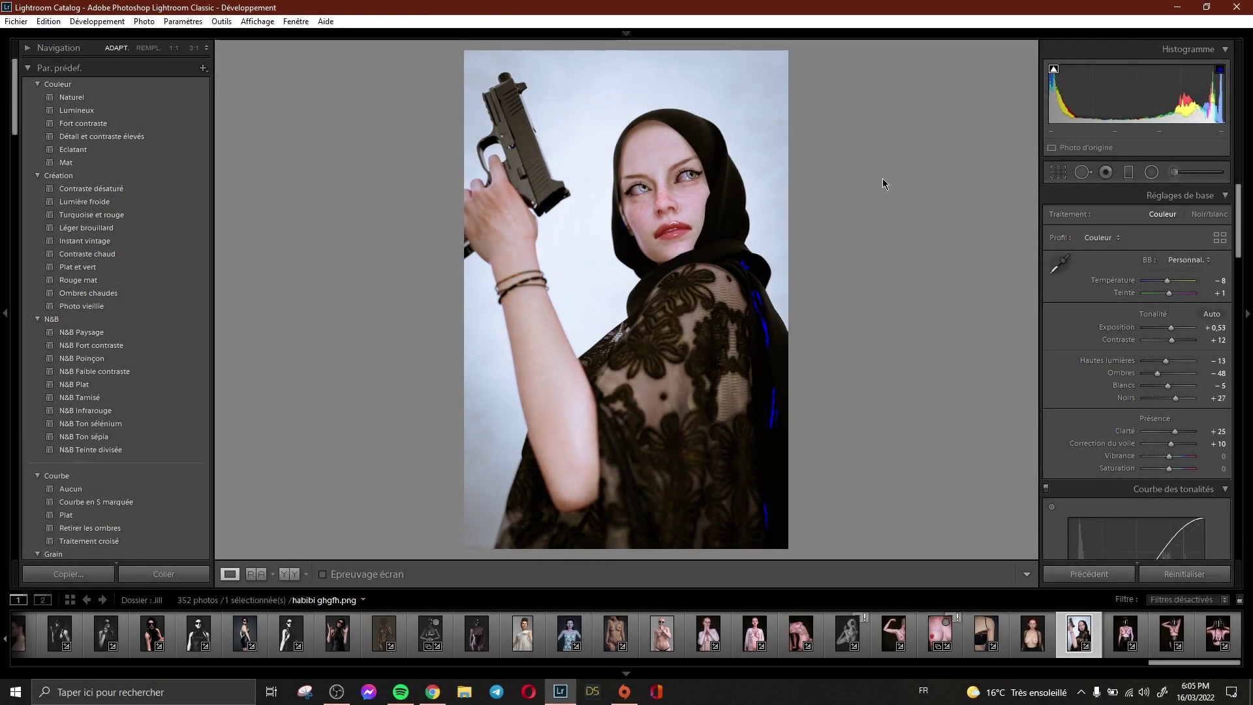
# Step: Step back along the filmstrip to the skin close-up render kohjkl8525852.png
pyautogui.press('Left')
pyautogui.press('Left')
pyautogui.press('Left')
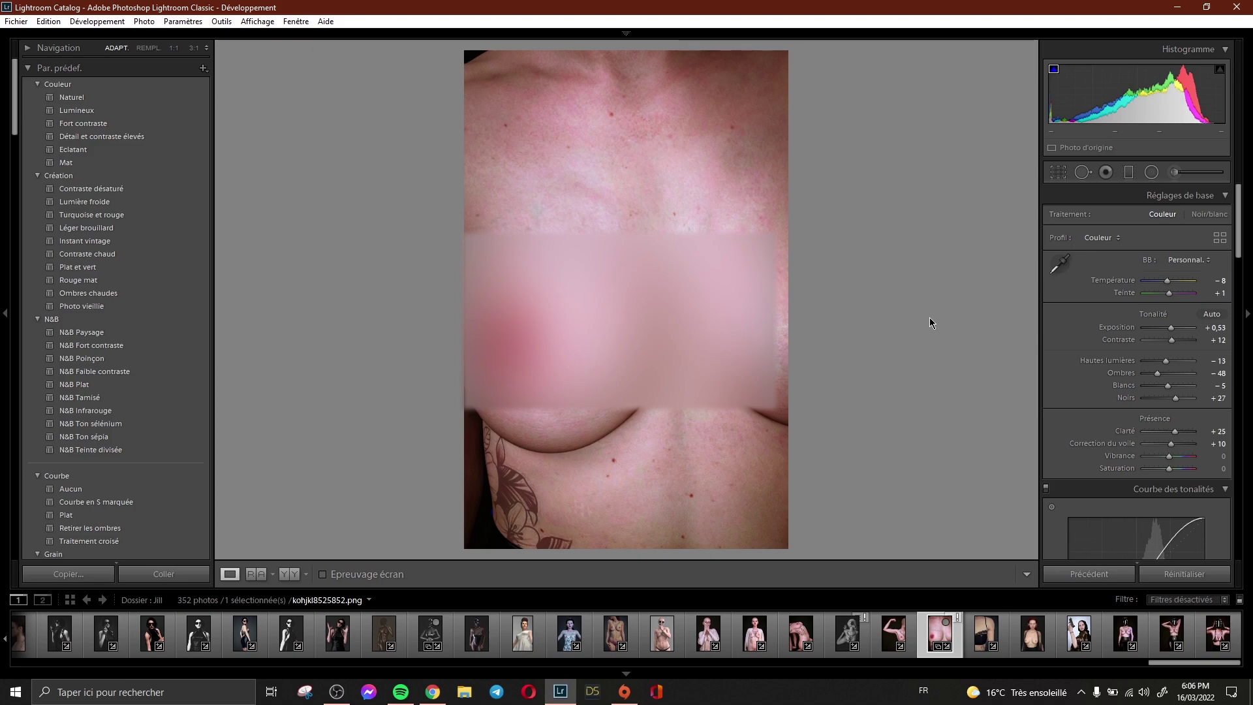
# Step: Compare the close-up against its raw render, restore the preset, inspect skin at 1:1, then view the Ko-fi page
pyautogui.click(1157, 577)
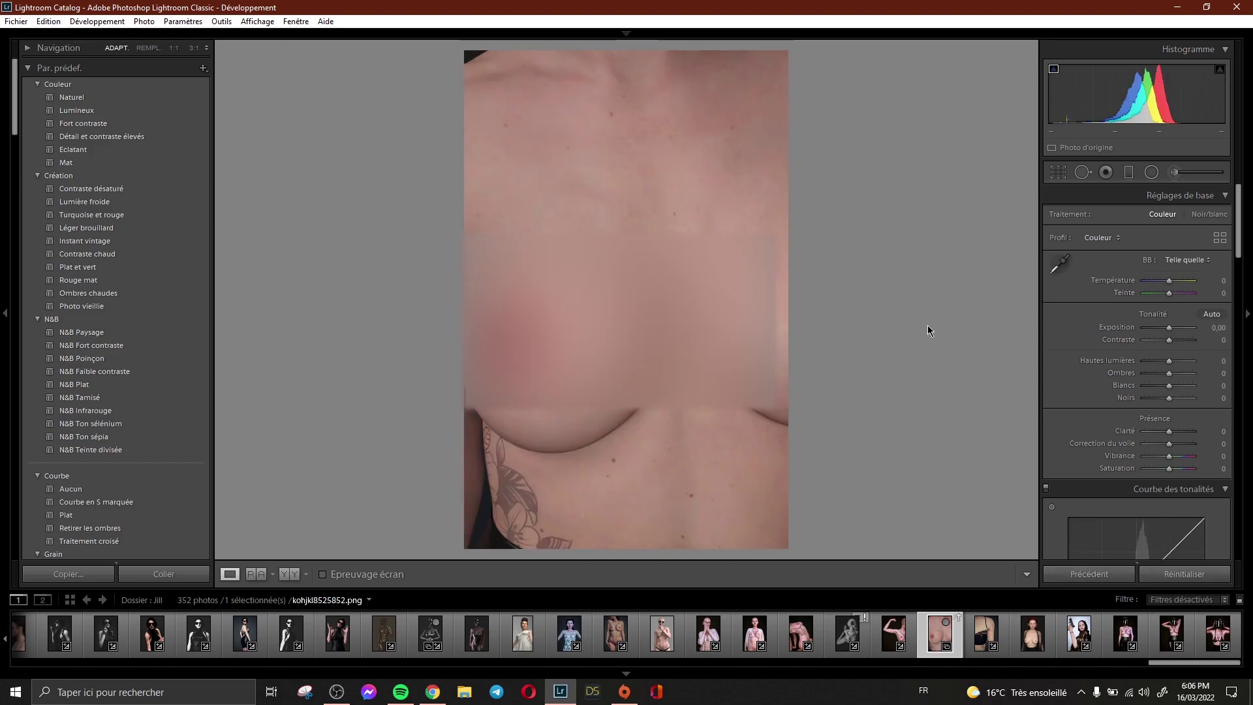
pyautogui.hotkey('ctrl', 'z')
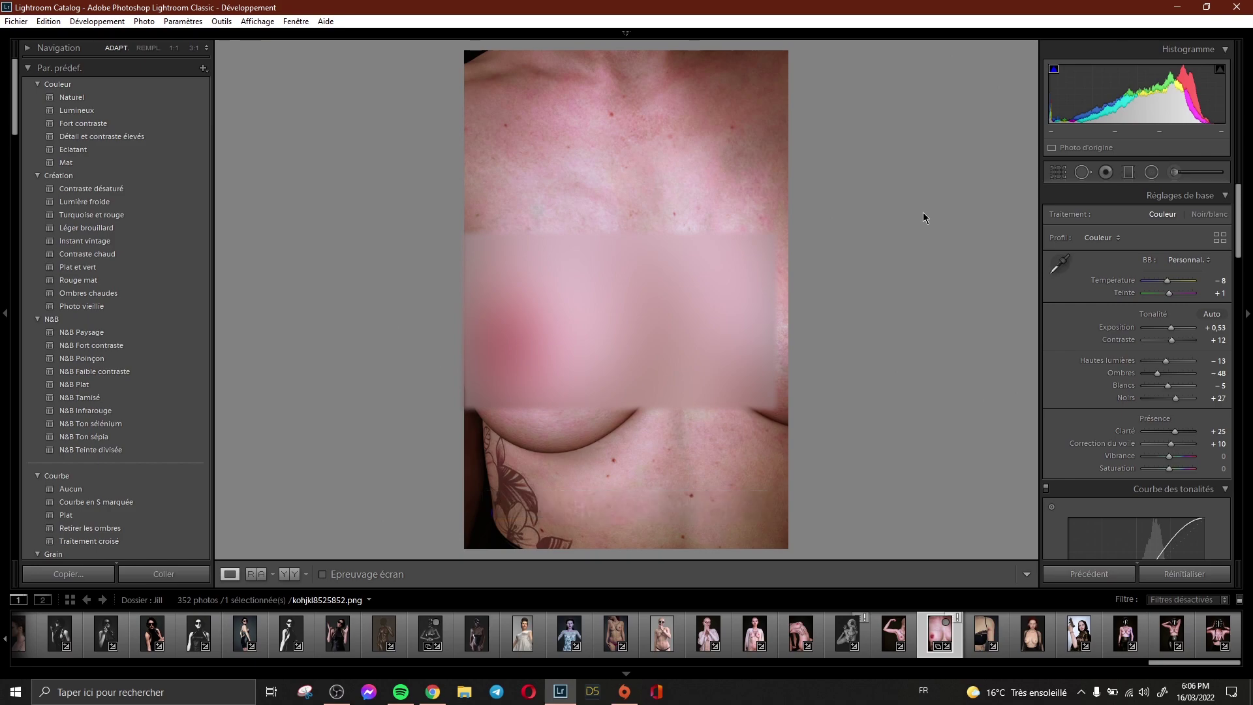
pyautogui.moveTo(804, 275); pyautogui.dragTo(892, 189)
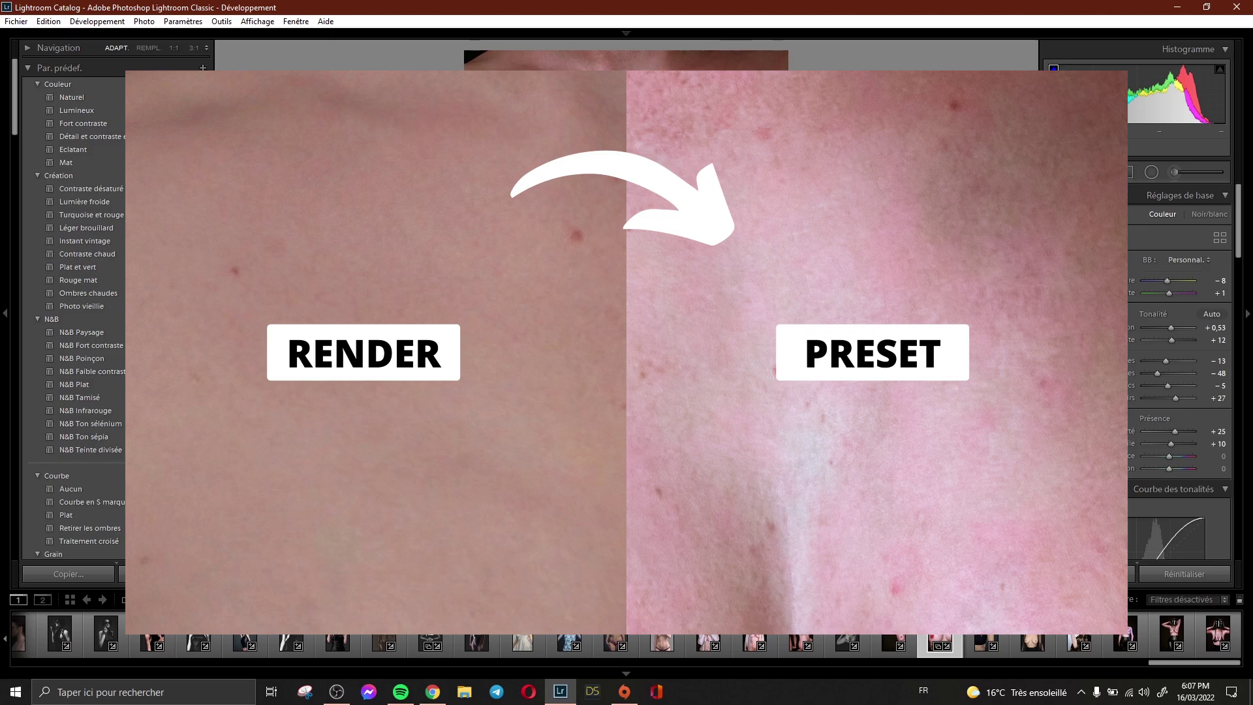
pyautogui.click(800, 643)
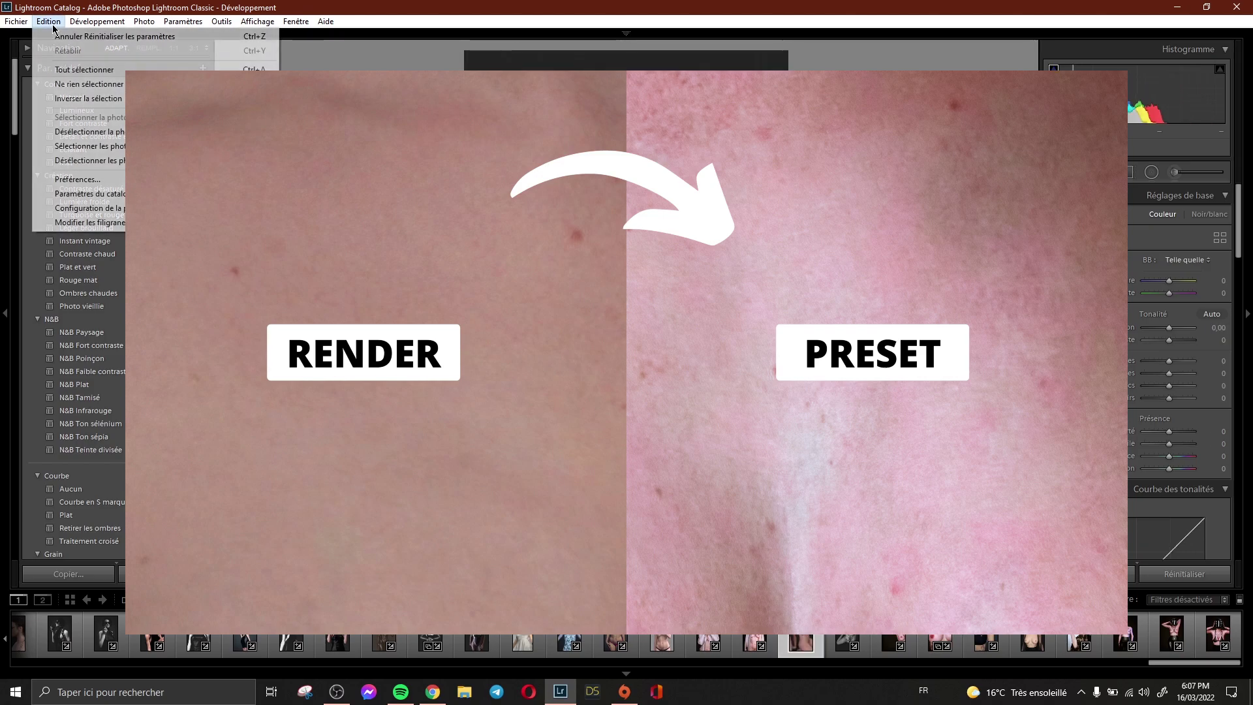
pyautogui.click(433, 692)
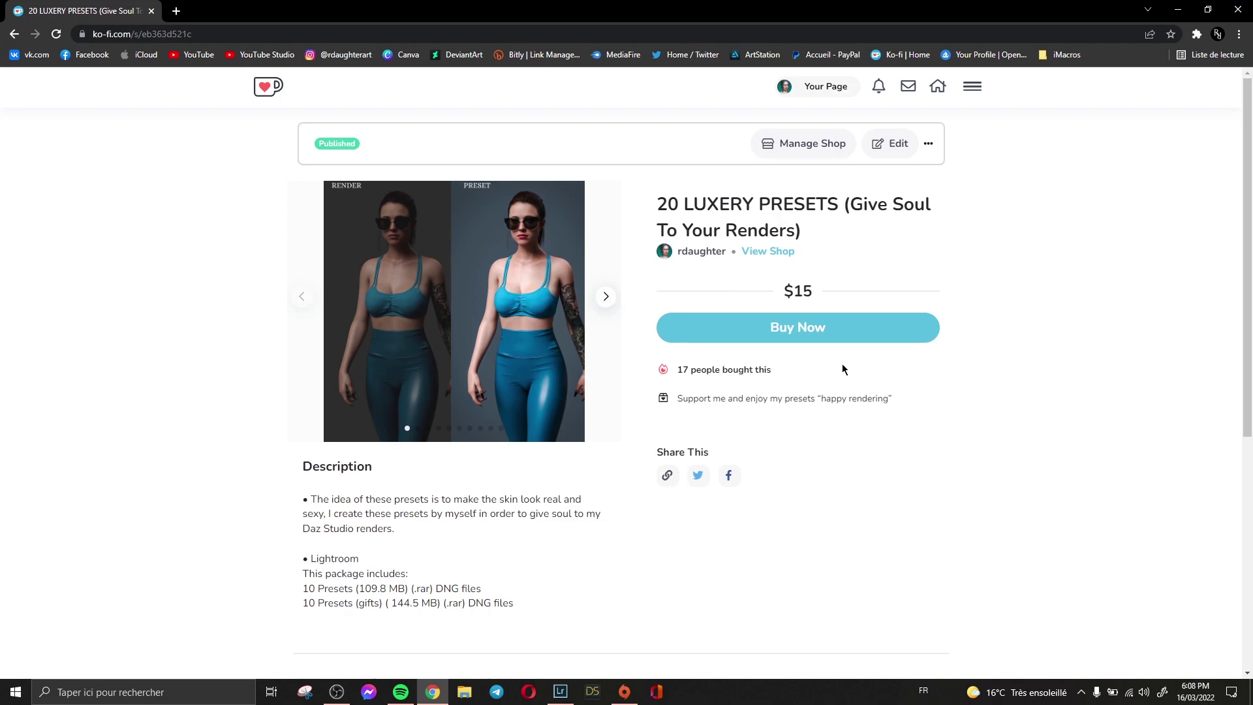
# Step: Advance the 20 LUXERY PRESETS image carousel three times through the before/after examples
pyautogui.click(606, 298)
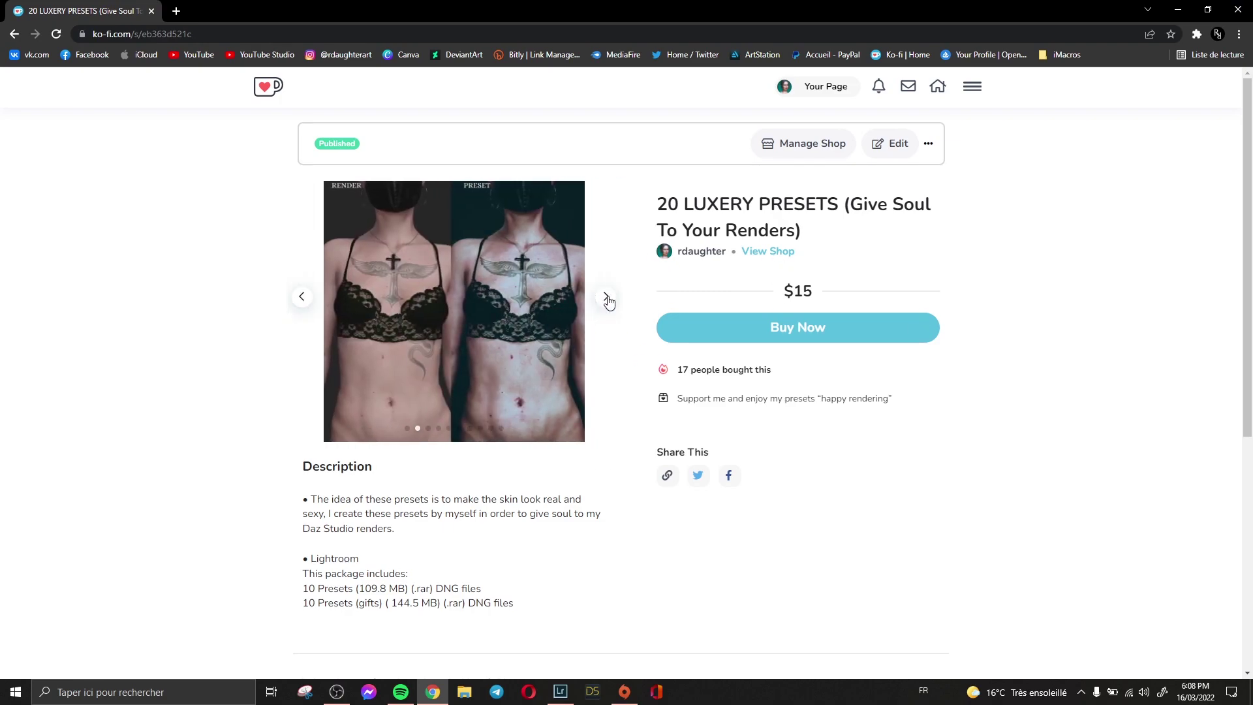
pyautogui.click(606, 299)
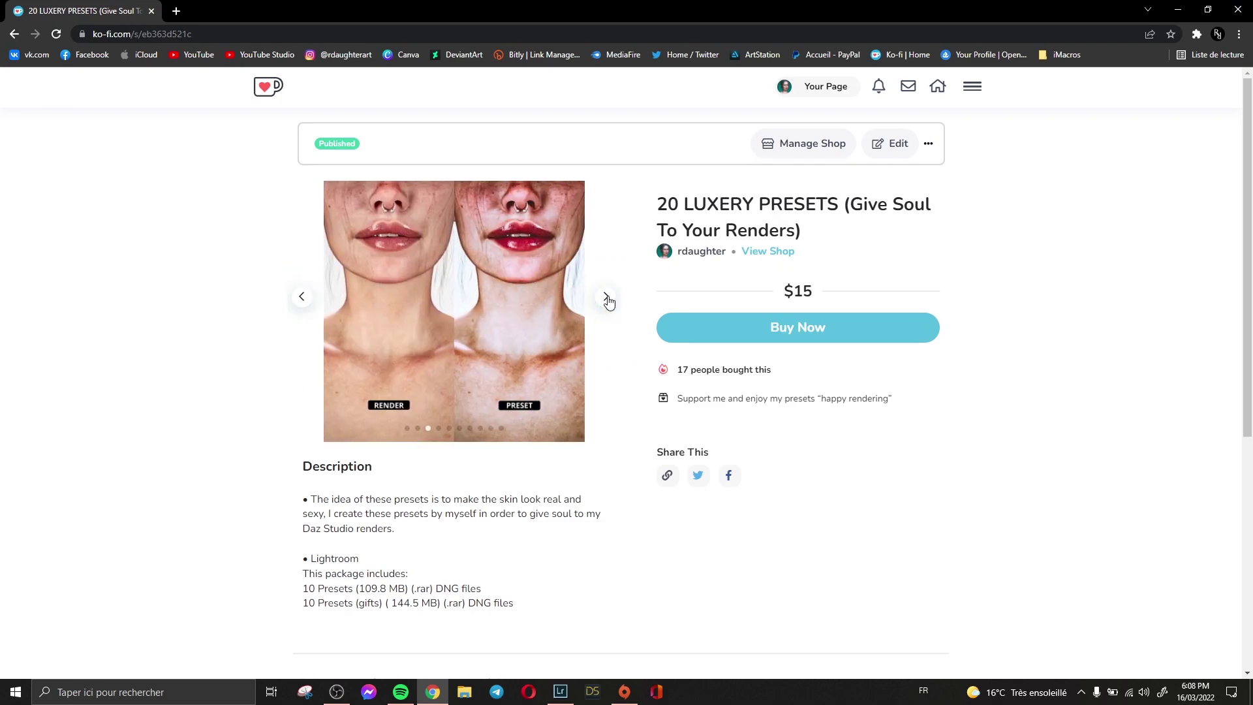
pyautogui.click(608, 300)
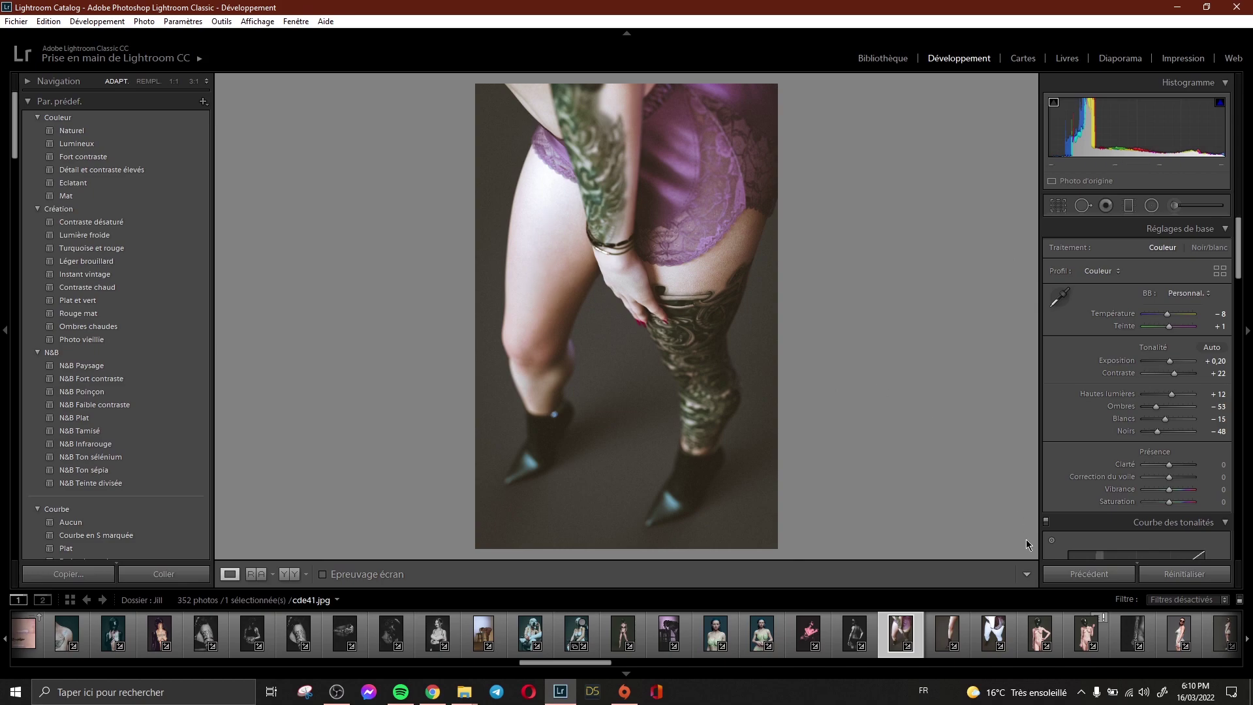
# Step: Preview cde41.jpg's raw render, undo the reset, then move to the black-and-white xc12ytcx.jpg
pyautogui.click(1152, 579)
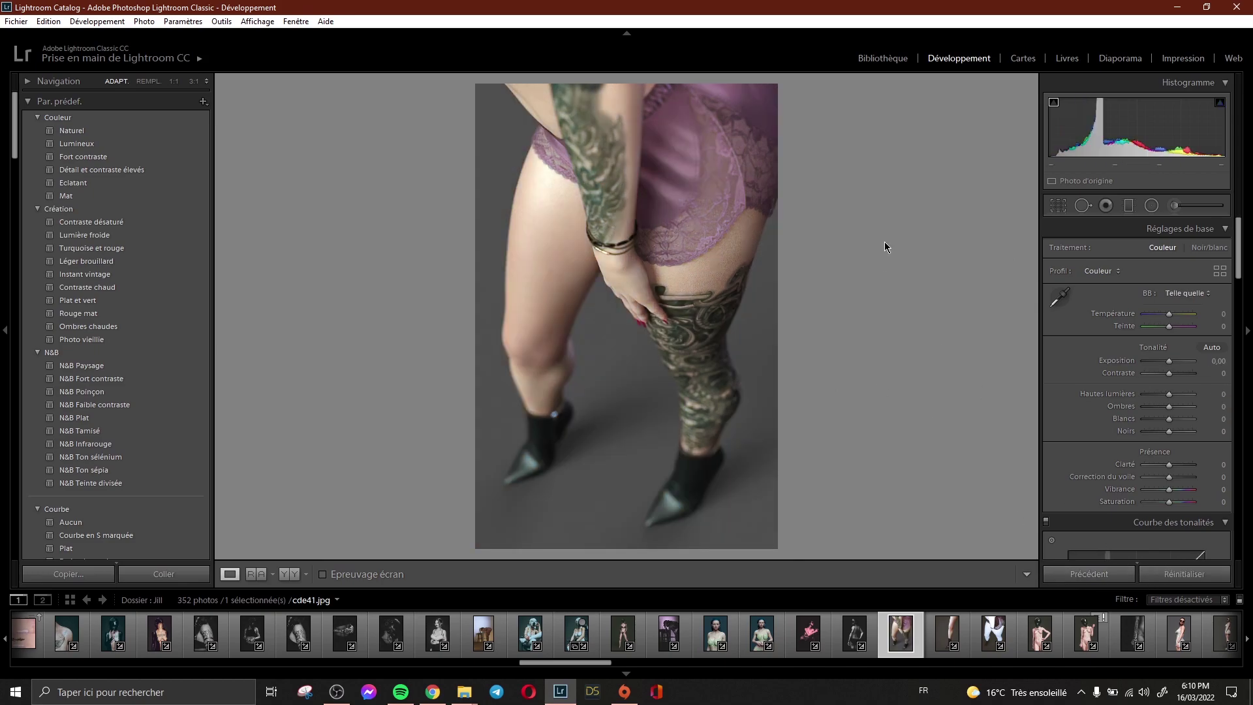
pyautogui.hotkey('alt', 'e')
pyautogui.press('Return')
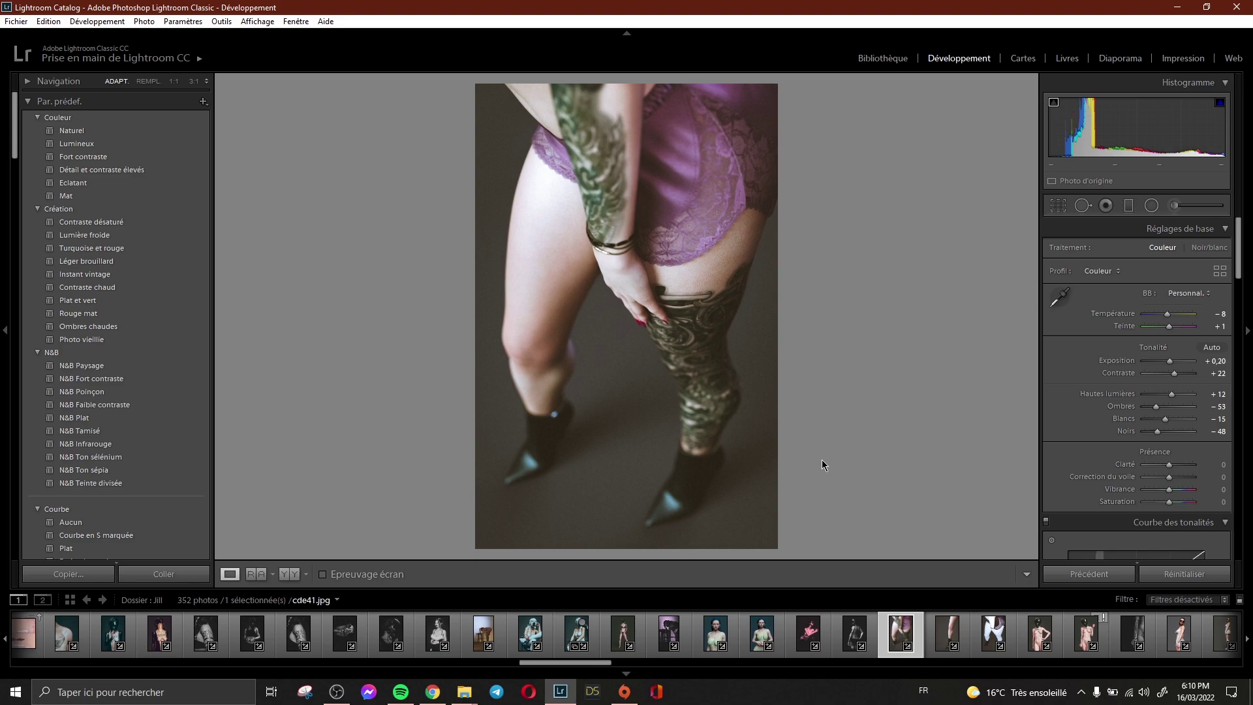
pyautogui.press('Left')
pyautogui.press('Left')
pyautogui.press('Left')
pyautogui.press('Left')
pyautogui.press('Left')
pyautogui.press('Left')
pyautogui.press('Left')
pyautogui.press('Left')
pyautogui.press('Left')
pyautogui.press('Left')
pyautogui.press('Left')
pyautogui.press('Left')
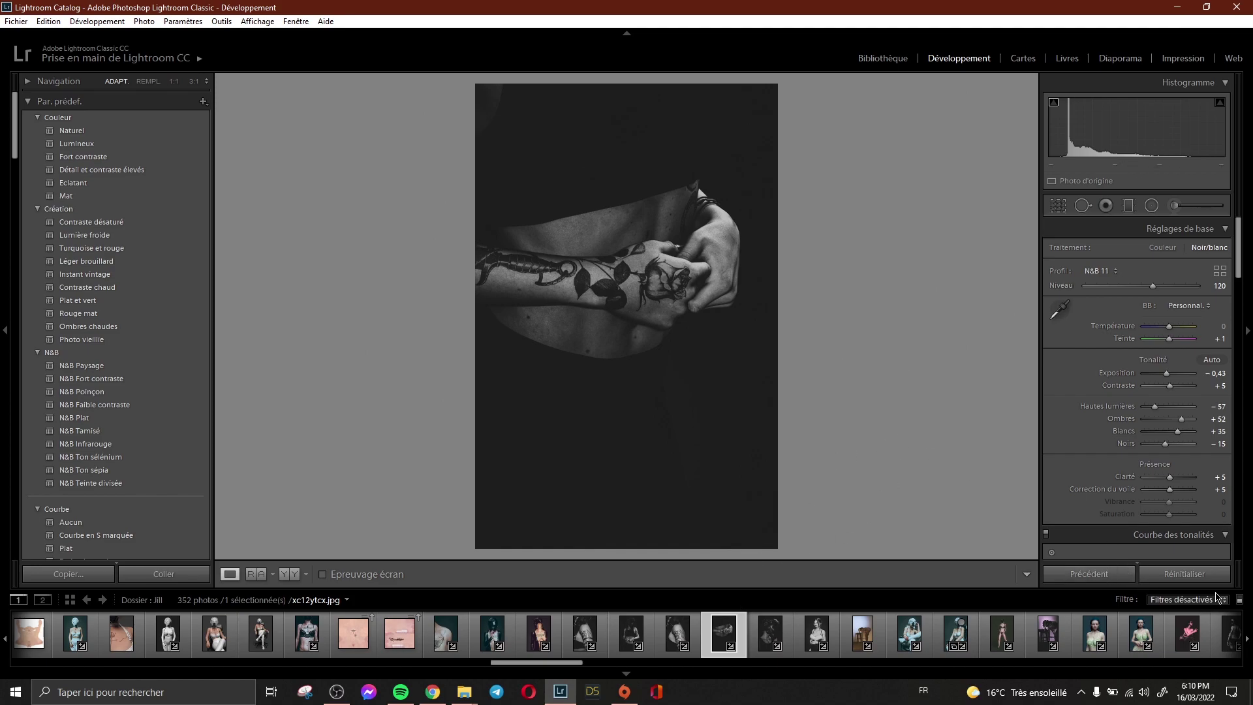
# Step: Preview xc12ytcx.jpg without its preset, restore the black-and-white look via Edition undo, then open sgfsgfsfg.jpg
pyautogui.click(1168, 574)
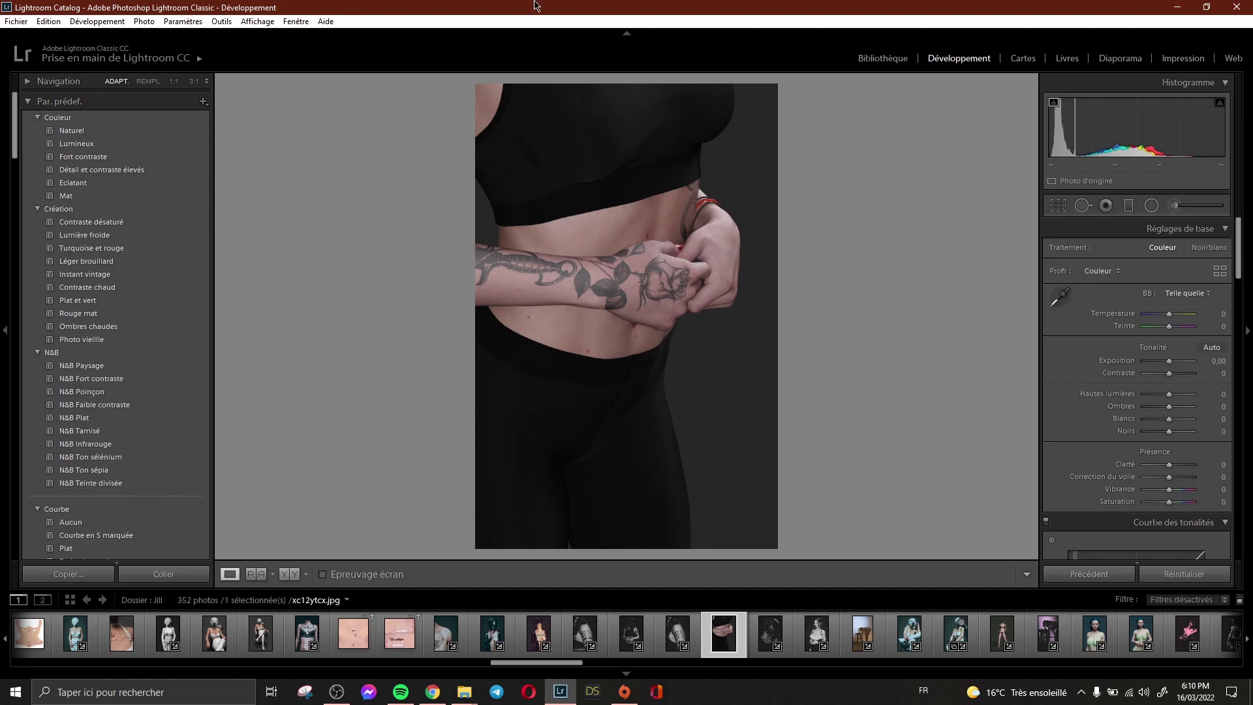
pyautogui.click(48, 22)
pyautogui.click(58, 35)
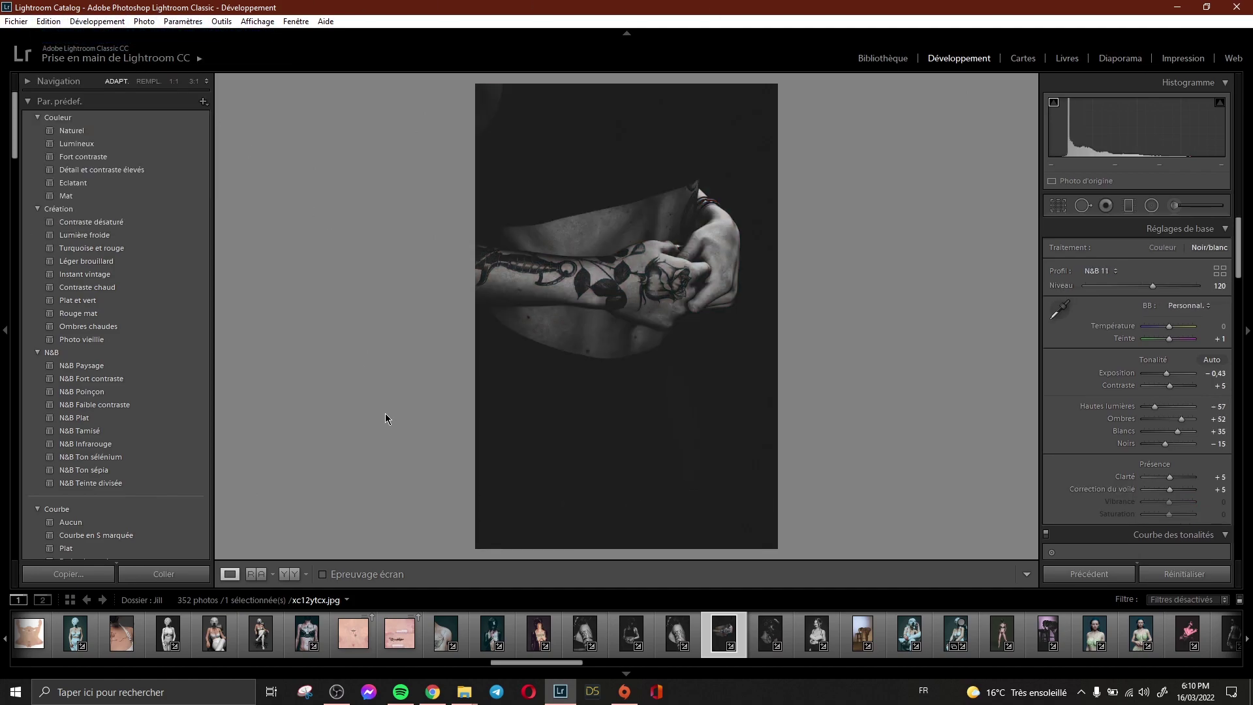
pyautogui.click(307, 632)
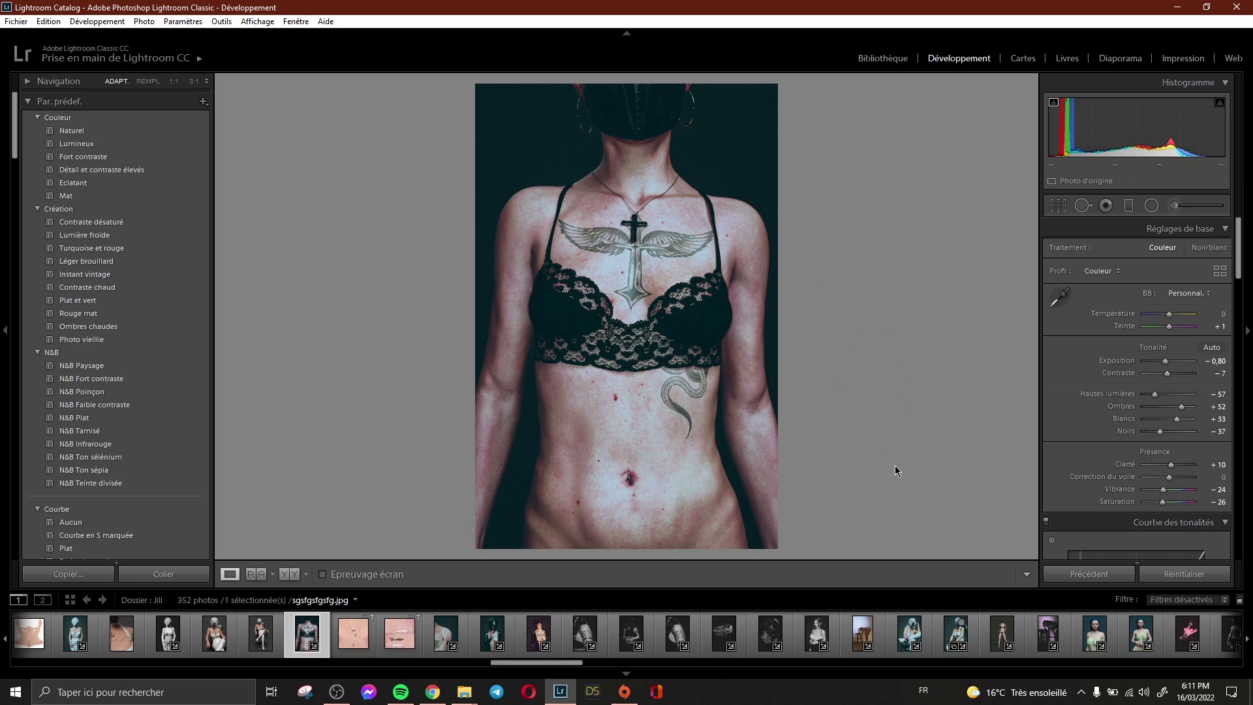
# Step: Reset sgfsgfsfg.jpg to show the raw render, then undo the reset from the Edition menu
pyautogui.click(1153, 569)
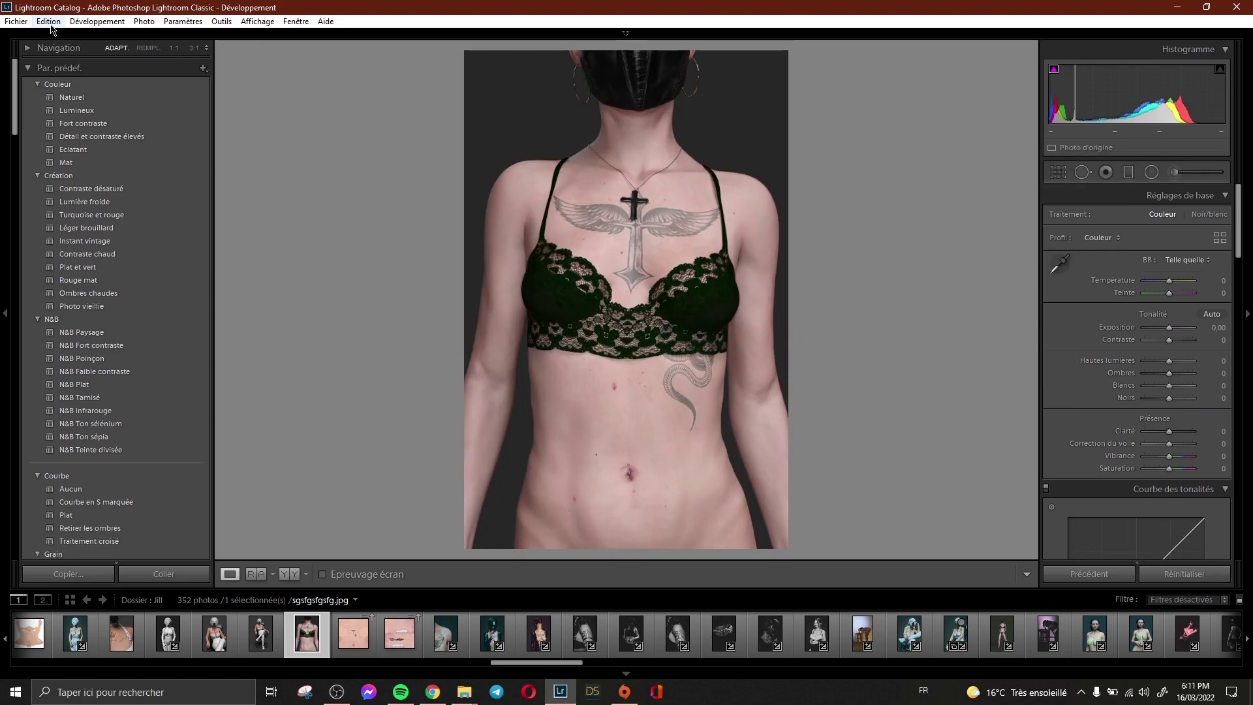
pyautogui.click(48, 21)
pyautogui.click(53, 34)
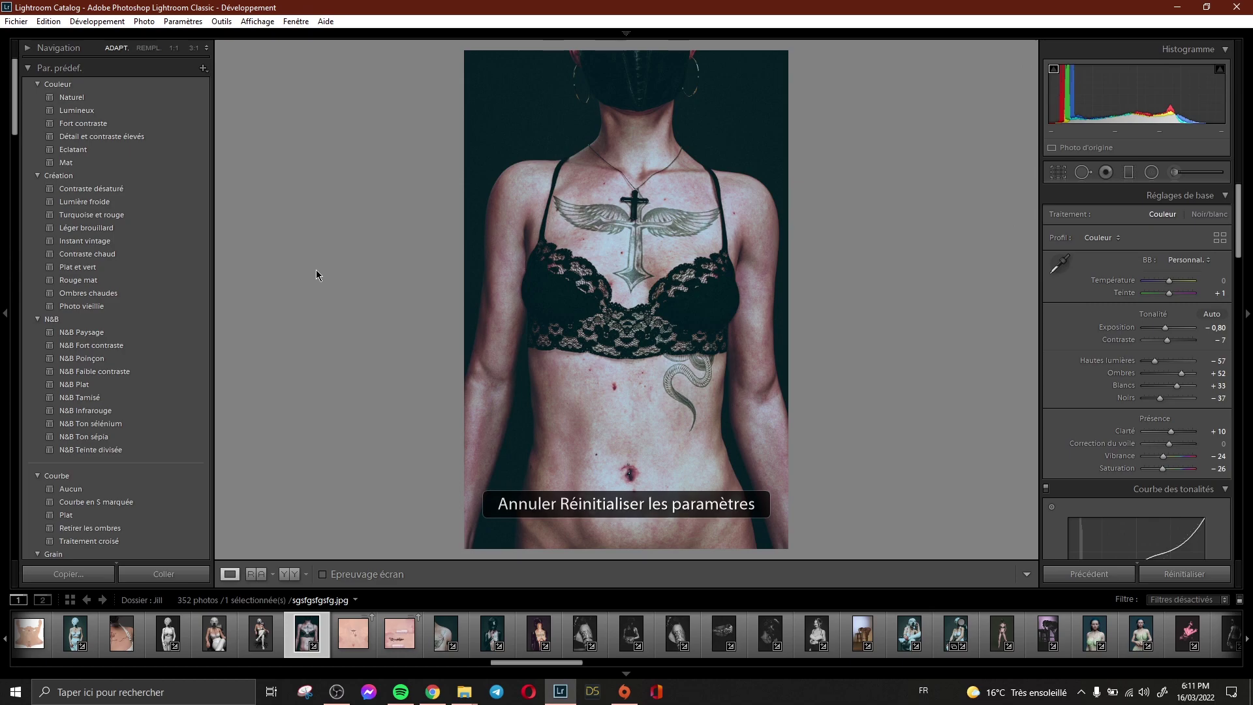
# Step: Scroll the filmstrip left and open the blue-outfit render w2.png
pyautogui.scroll(4, 364, 626)
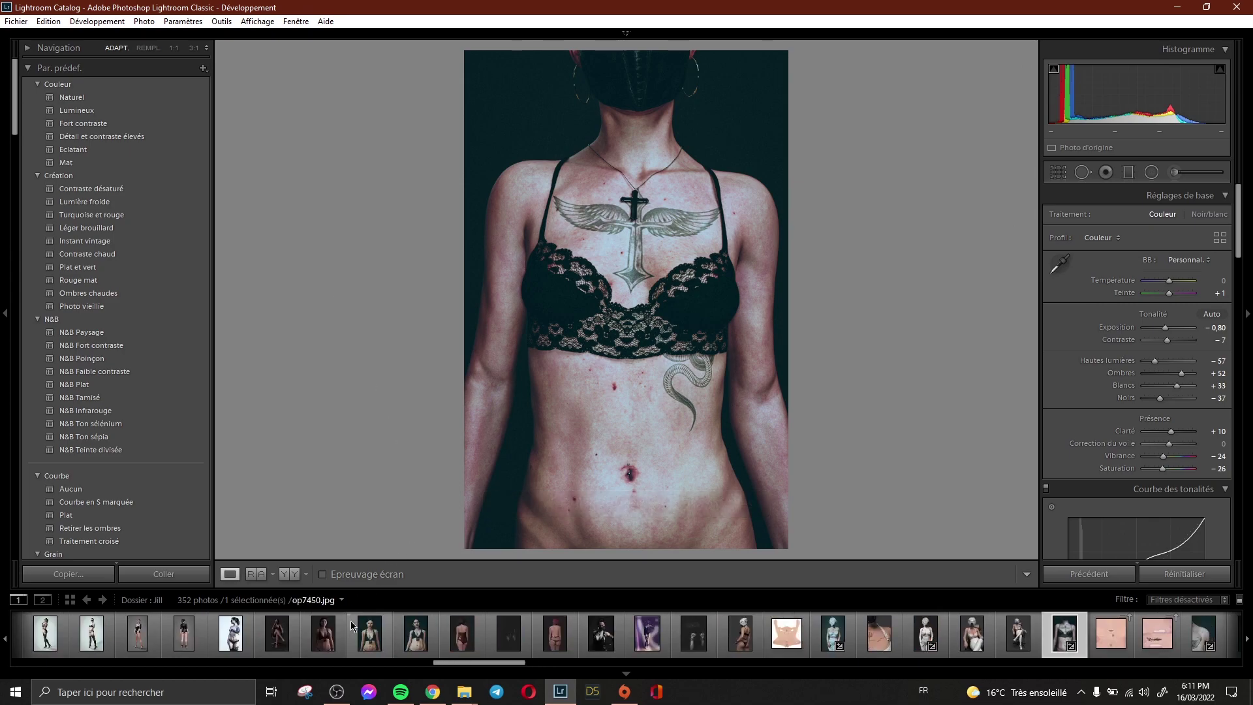
pyautogui.scroll(4, 444, 636)
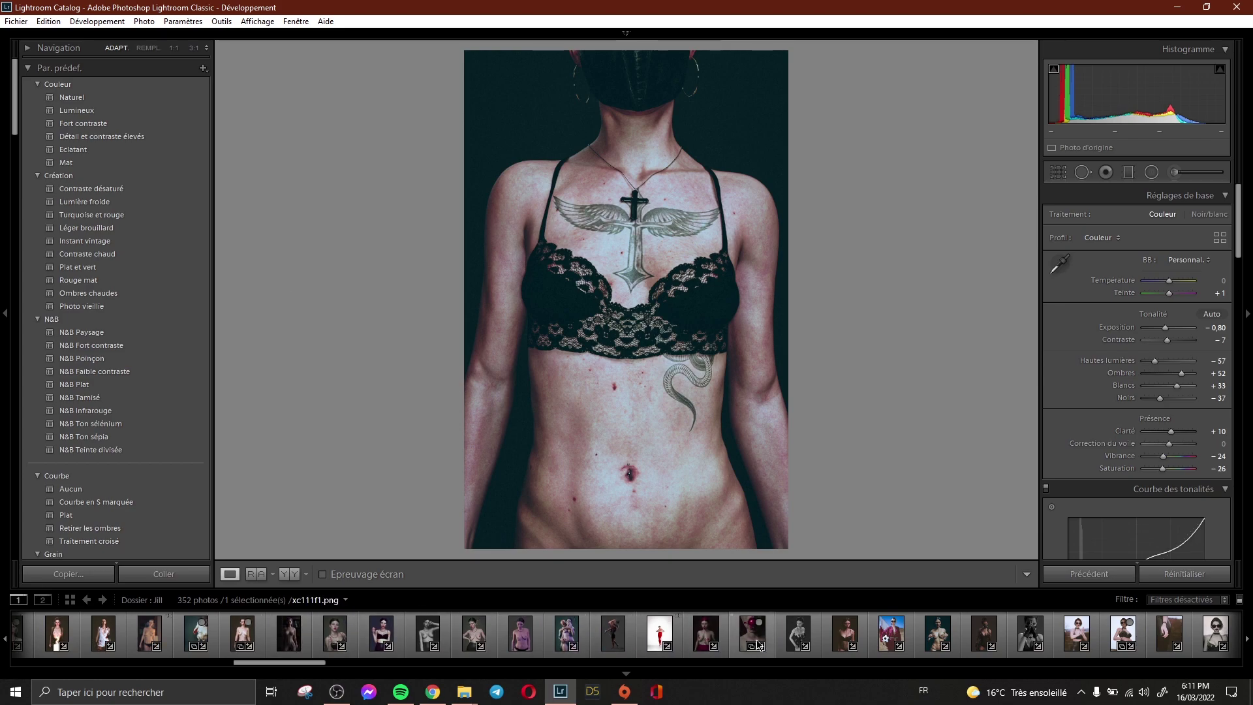
pyautogui.scroll(4, 356, 639)
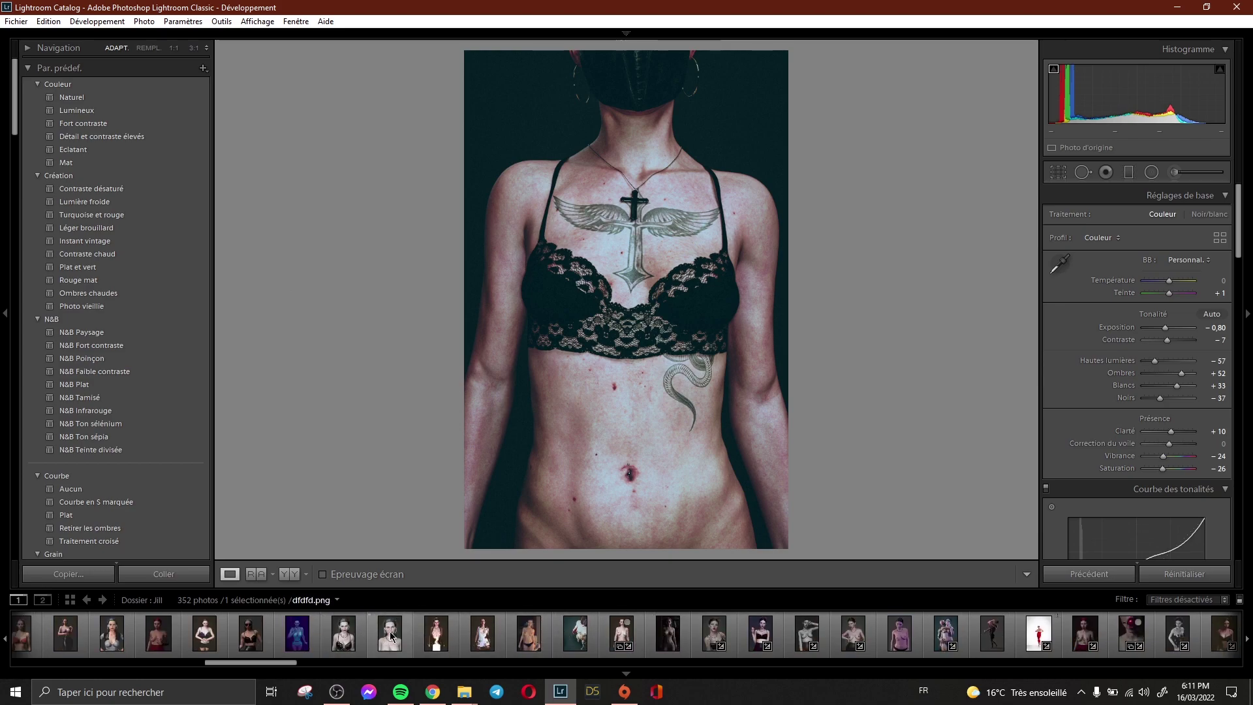
pyautogui.scroll(4, 274, 636)
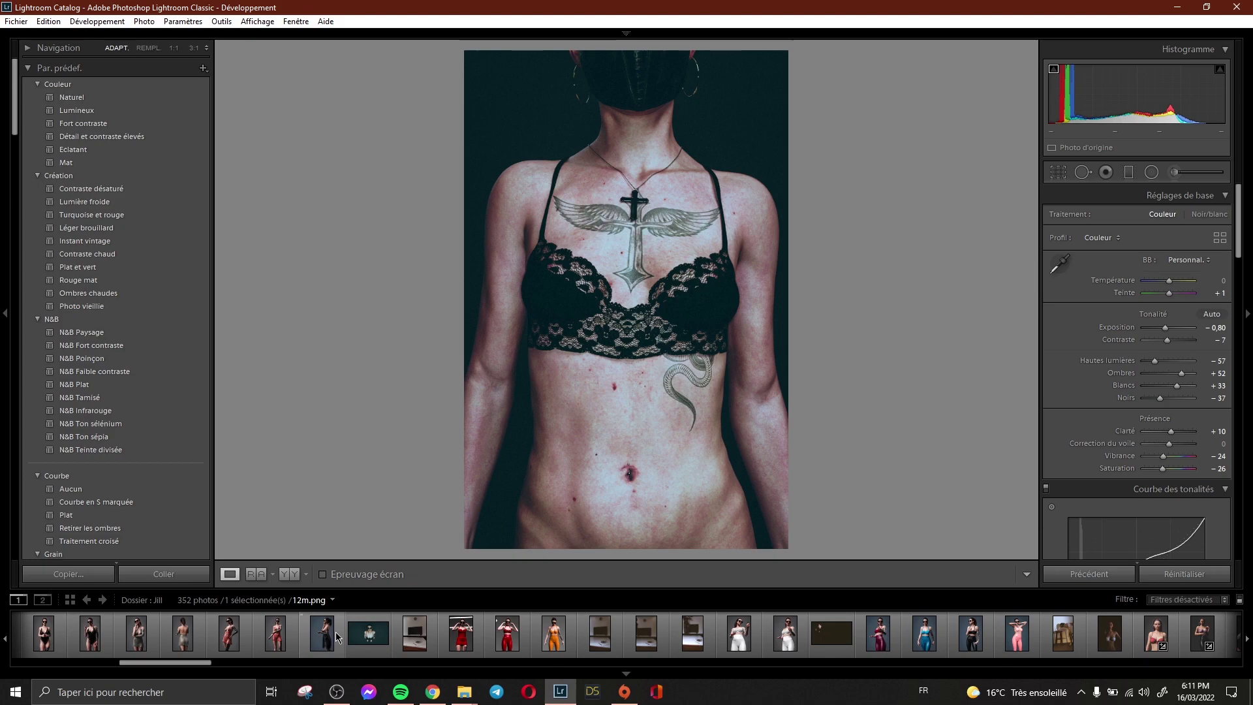
pyautogui.click(926, 637)
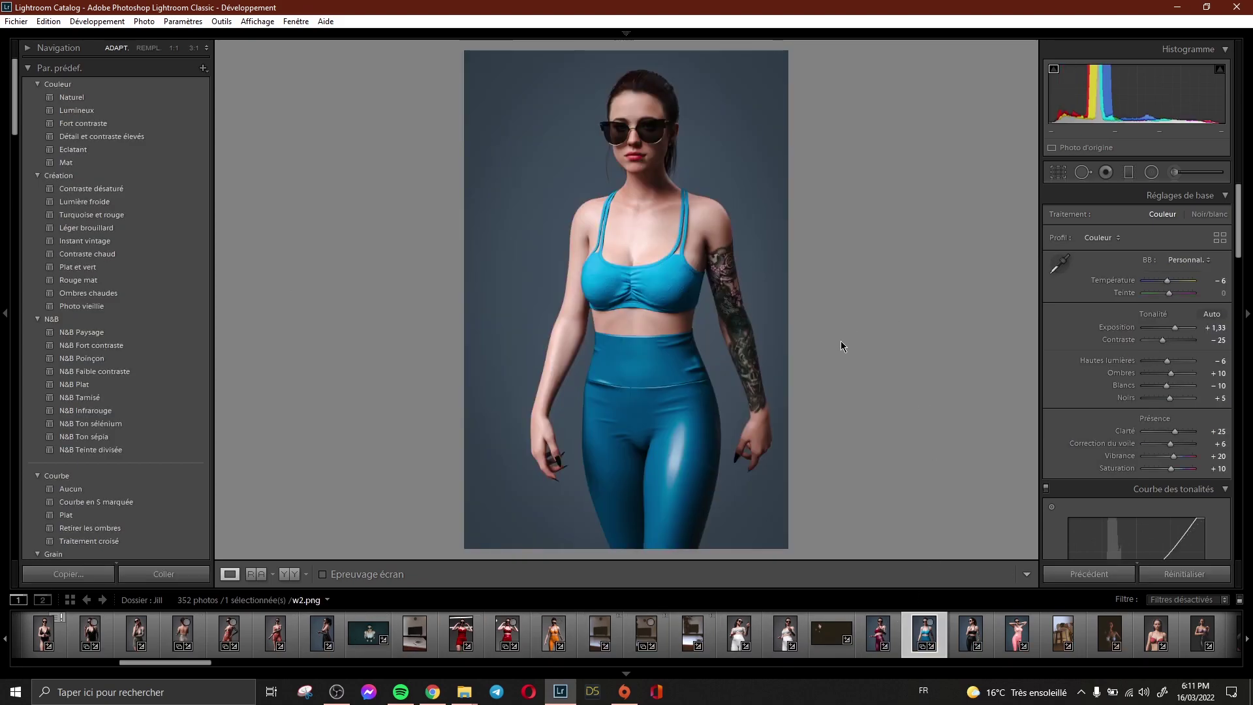
# Step: Reset w2.png to compare with the raw render, then undo the reset via Edition
pyautogui.click(1184, 574)
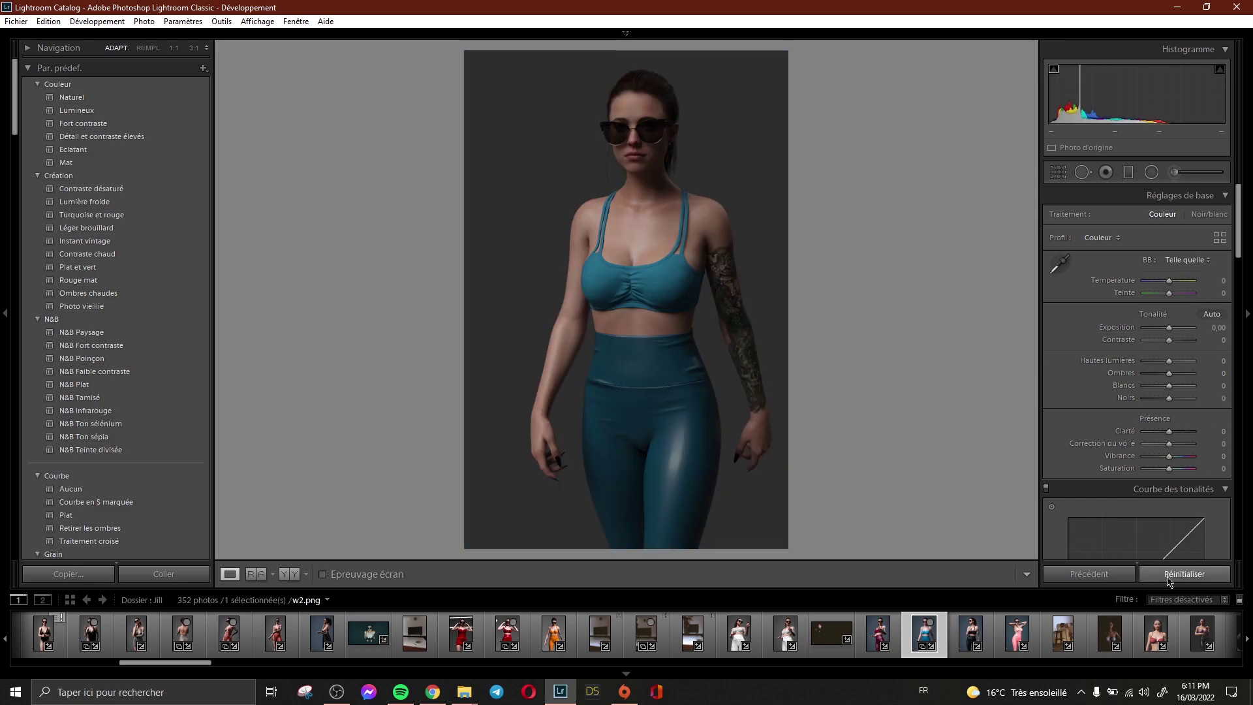
pyautogui.click(43, 22)
pyautogui.click(52, 35)
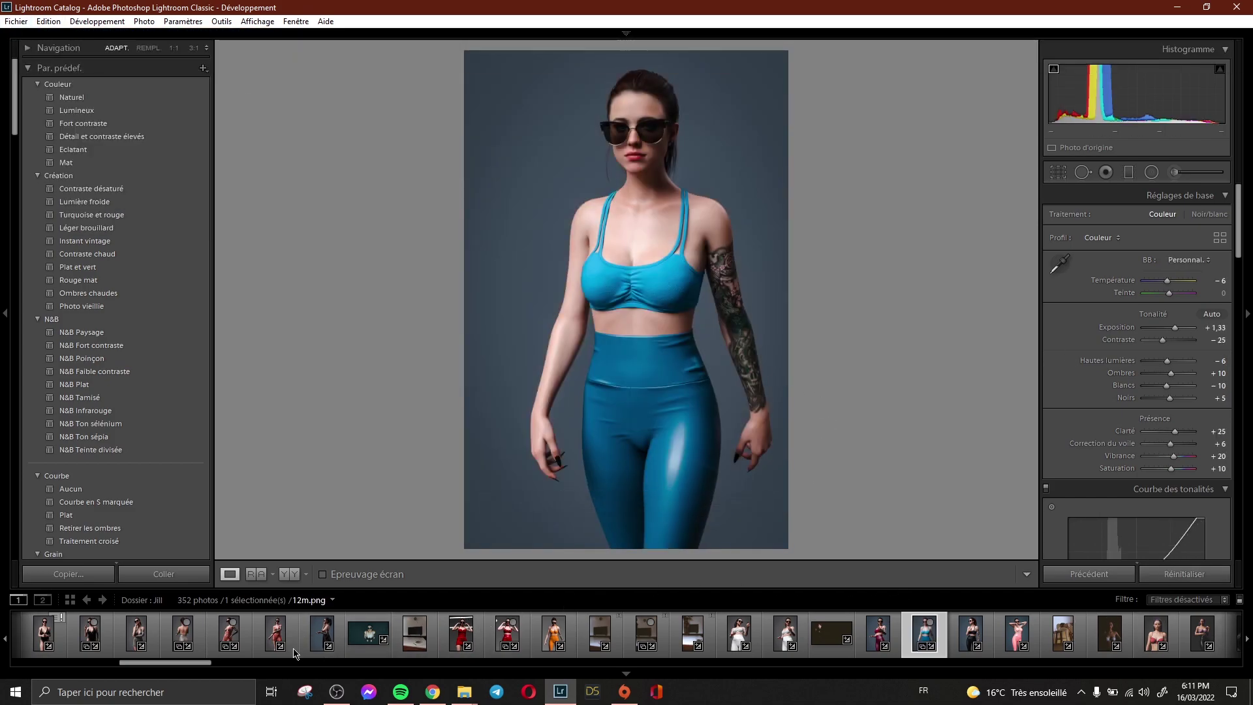
# Step: Scroll the filmstrip to the jill5 photos and open the outstretched-arm photo jill5-3.jpg
pyautogui.scroll(6, 271, 642)
pyautogui.scroll(-6, 281, 643)
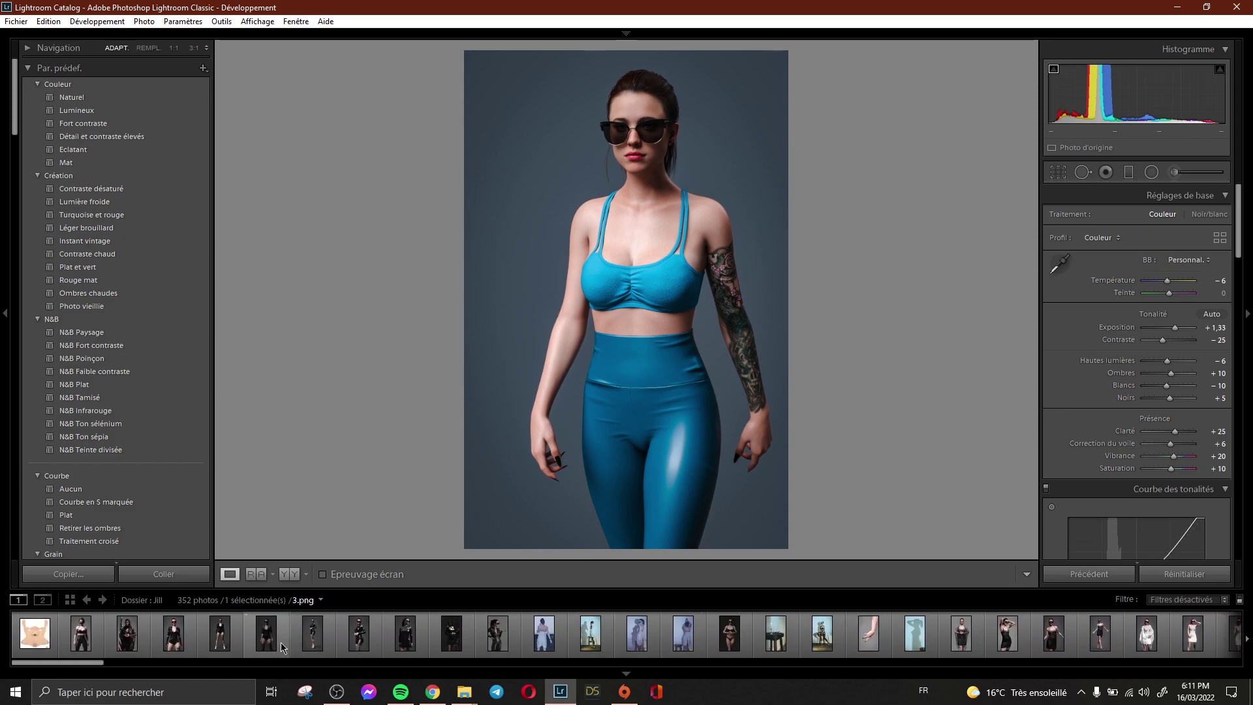
pyautogui.scroll(-8, 394, 646)
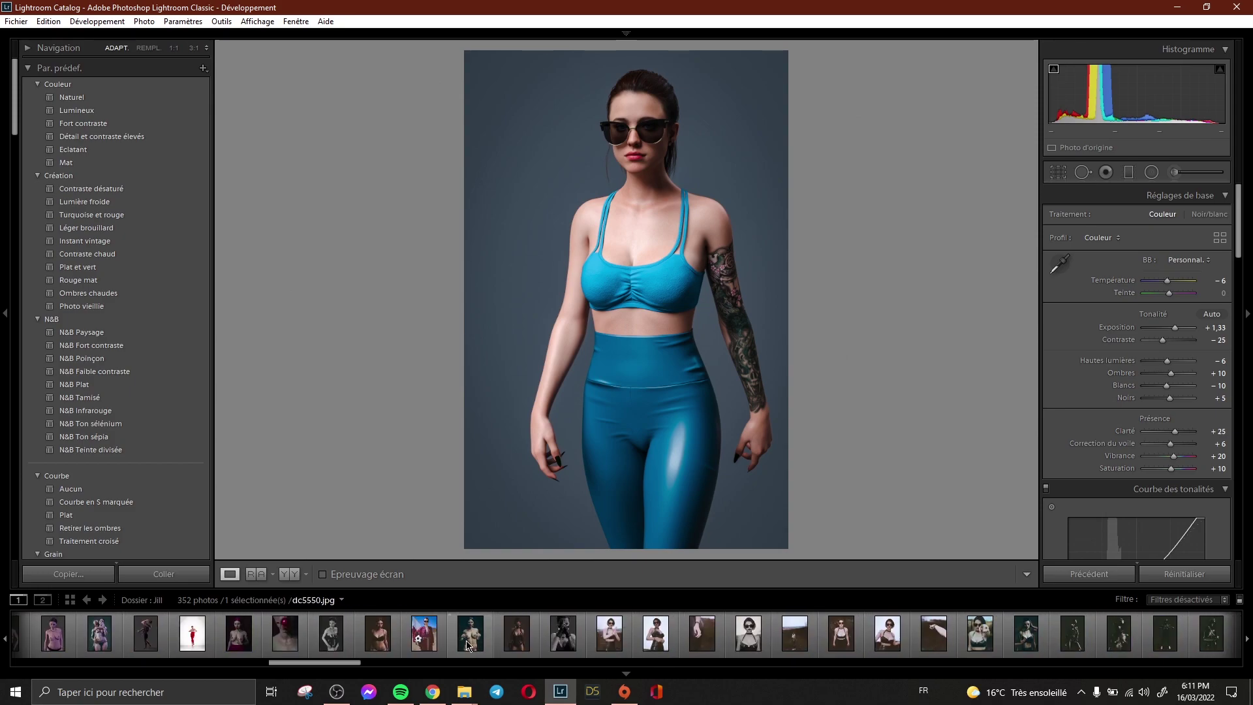
pyautogui.click(554, 633)
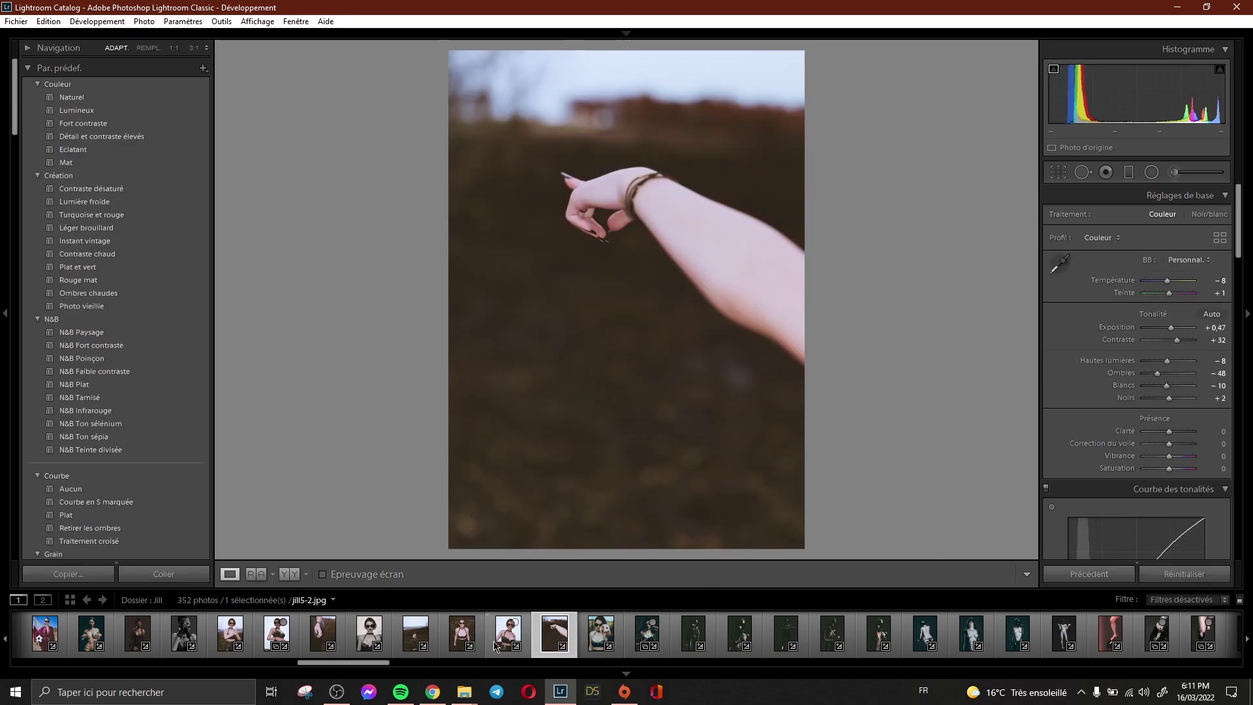
# Step: Glance at jill5-1.jpg, return to jill5-3.jpg, reset it and undo to restore the edits
pyautogui.click(461, 636)
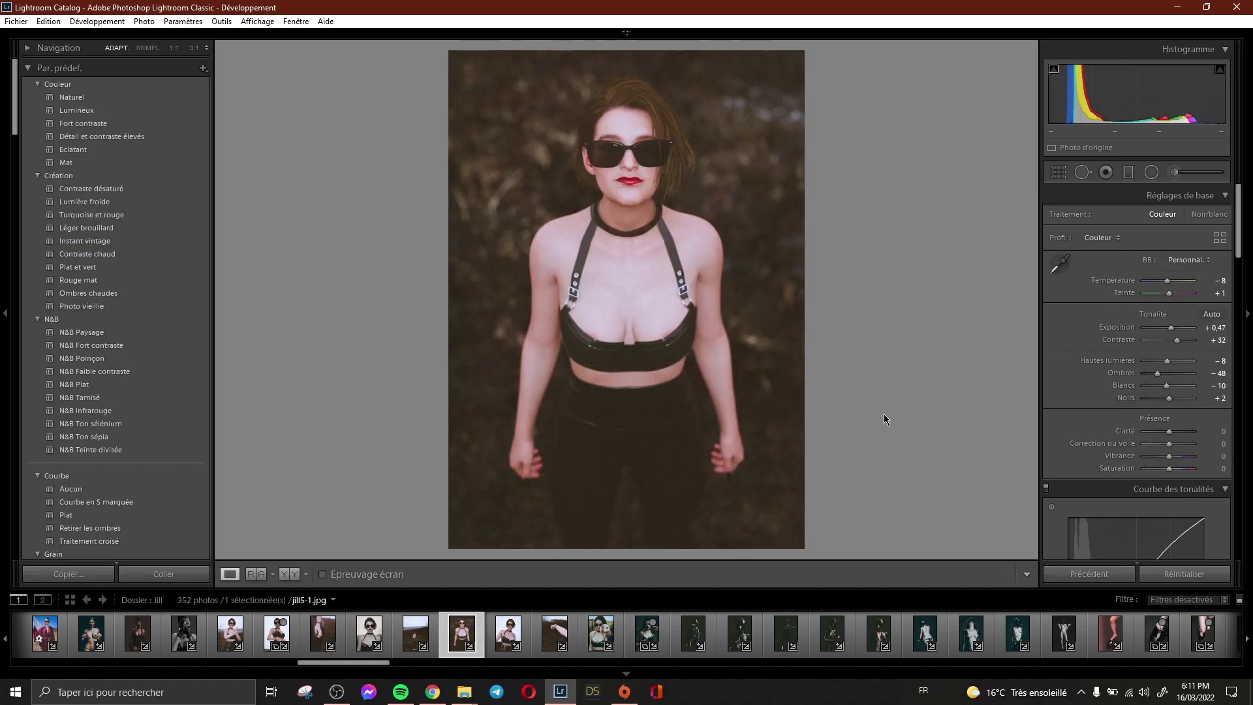
pyautogui.click(554, 633)
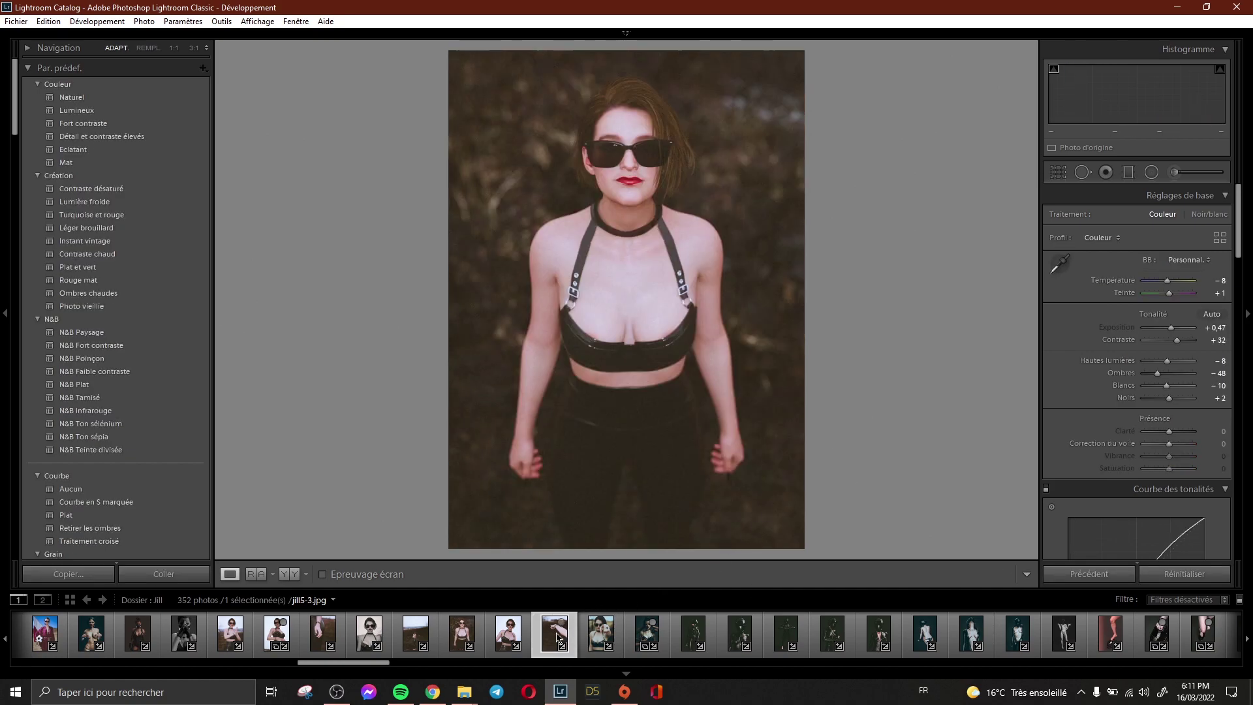
pyautogui.click(1185, 574)
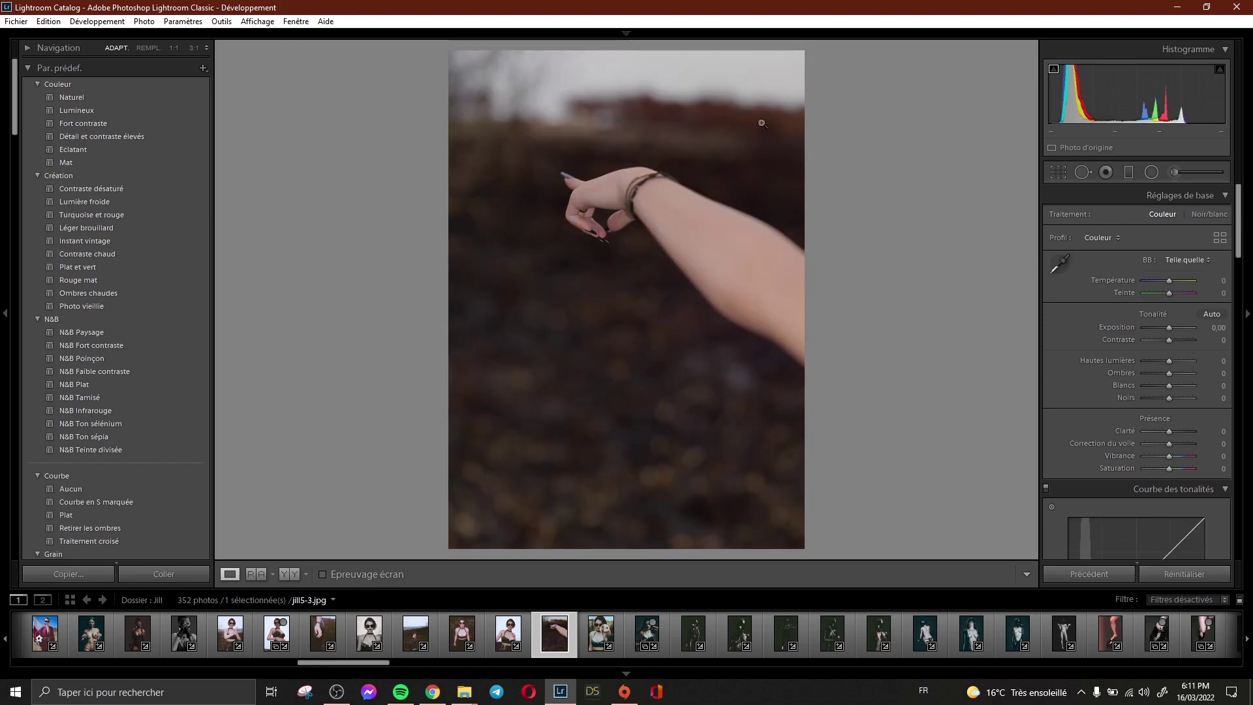
pyautogui.click(48, 21)
pyautogui.click(85, 34)
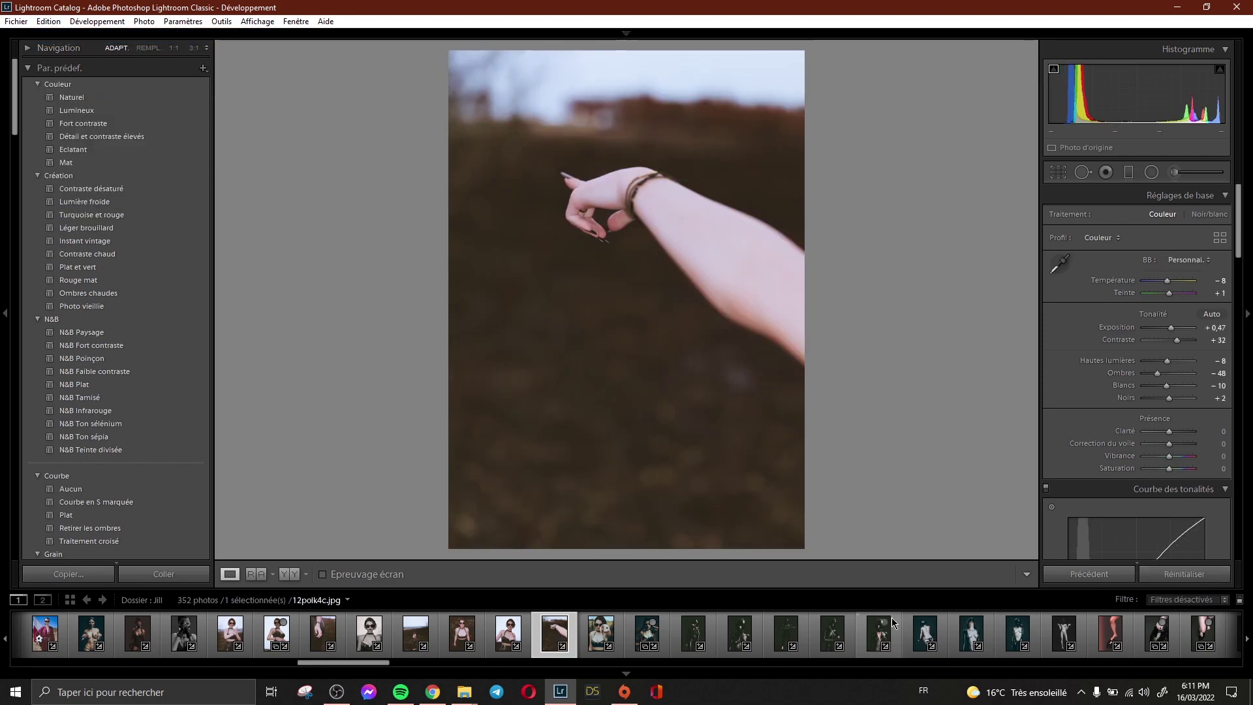
# Step: Scroll the filmstrip and open the corgi-shorts render
pyautogui.scroll(-5, 903, 633)
pyautogui.scroll(-5, 903, 633)
pyautogui.click(928, 633)
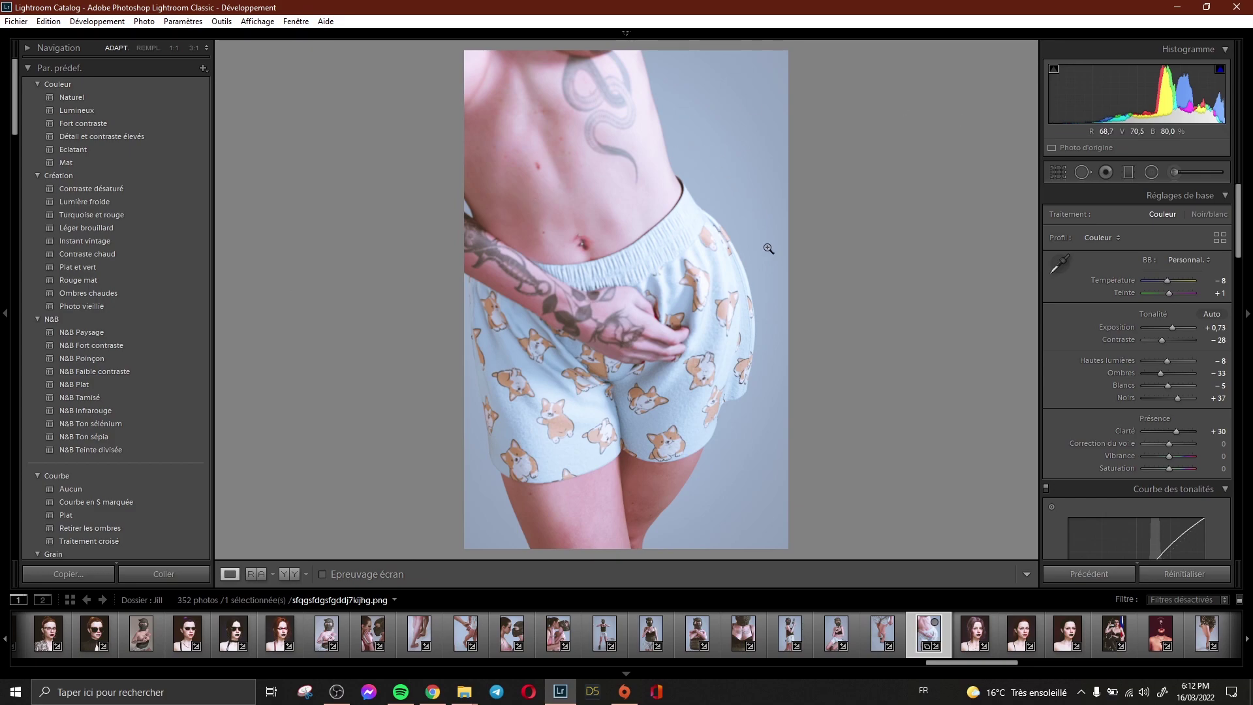
# Step: Twice reset the shorts photo to its original look and undo to restore the edits
pyautogui.click(1147, 576)
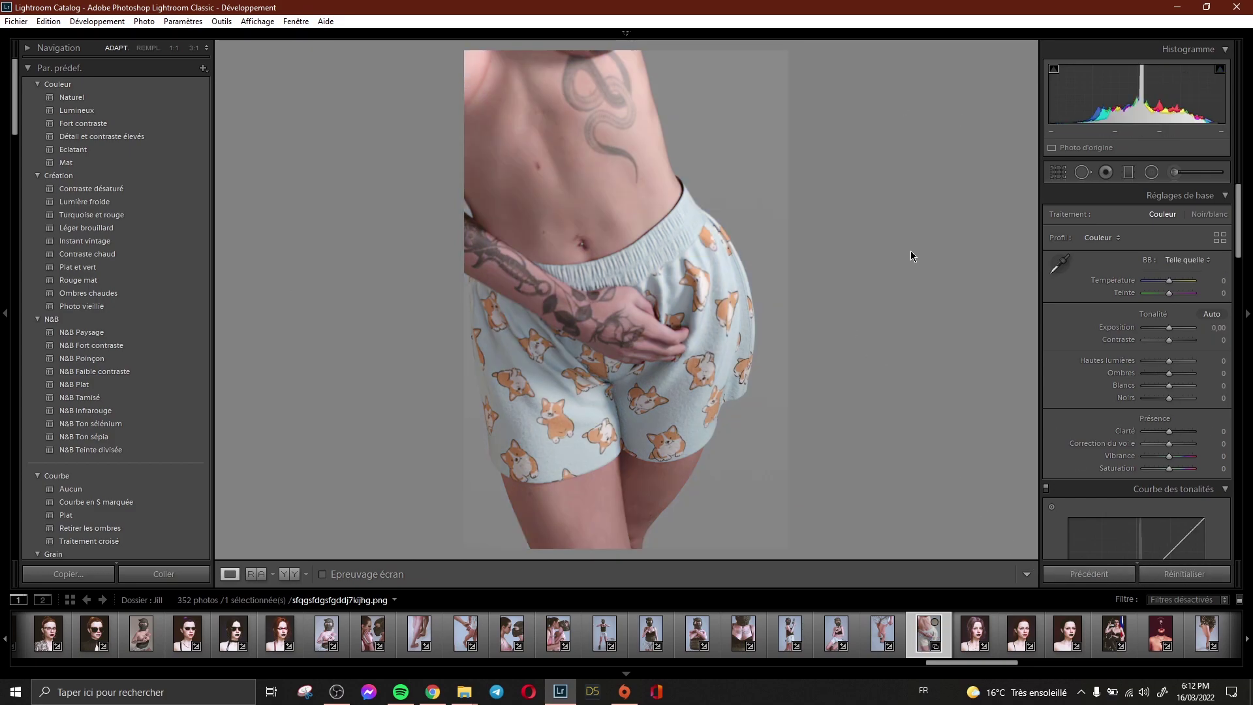
pyautogui.click(41, 22)
pyautogui.click(43, 37)
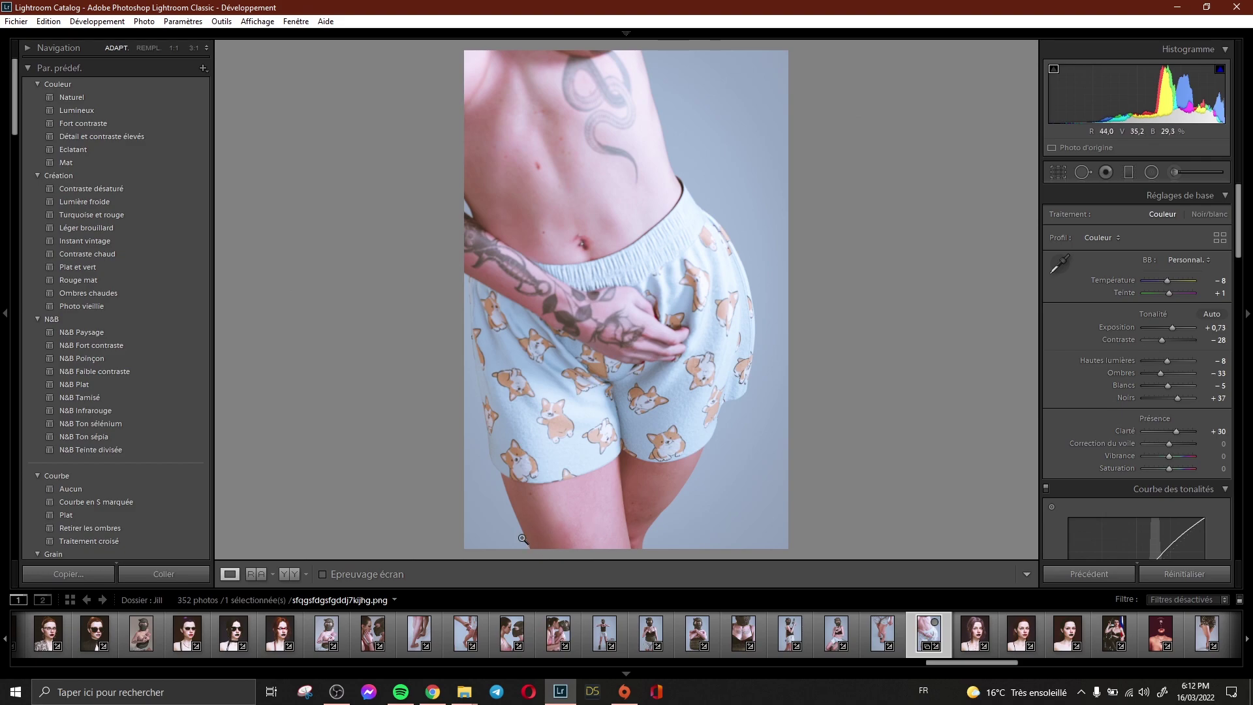
pyautogui.click(1184, 573)
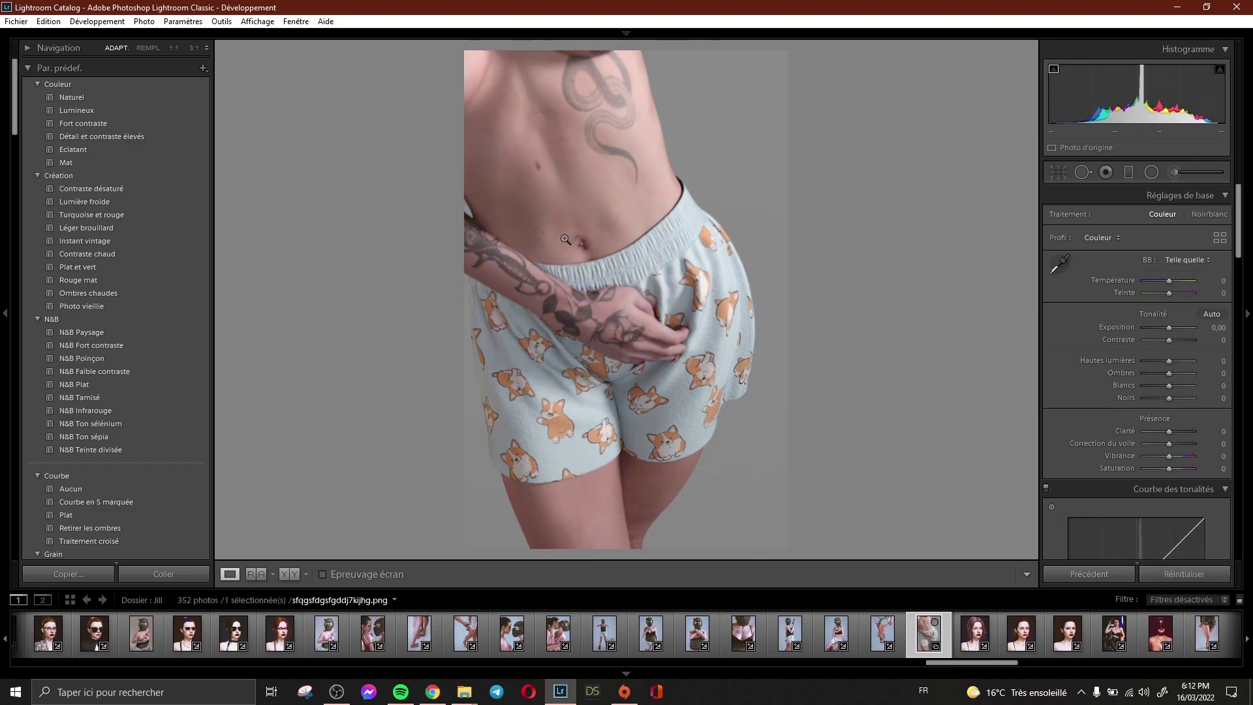
pyautogui.click(48, 21)
pyautogui.click(66, 33)
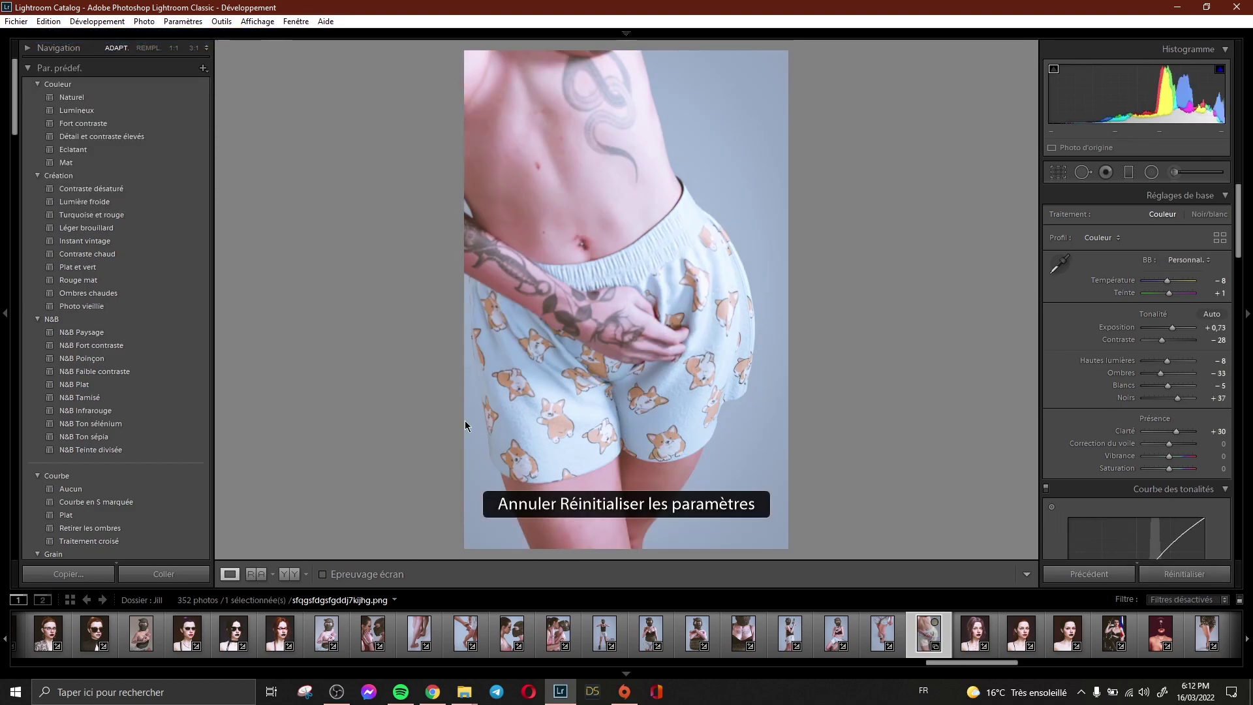
# Step: Zoom in on the navel piercing, pan to the tattoo, then zoom back to fit
pyautogui.click(584, 522)
pyautogui.click(584, 434)
pyautogui.click(618, 189)
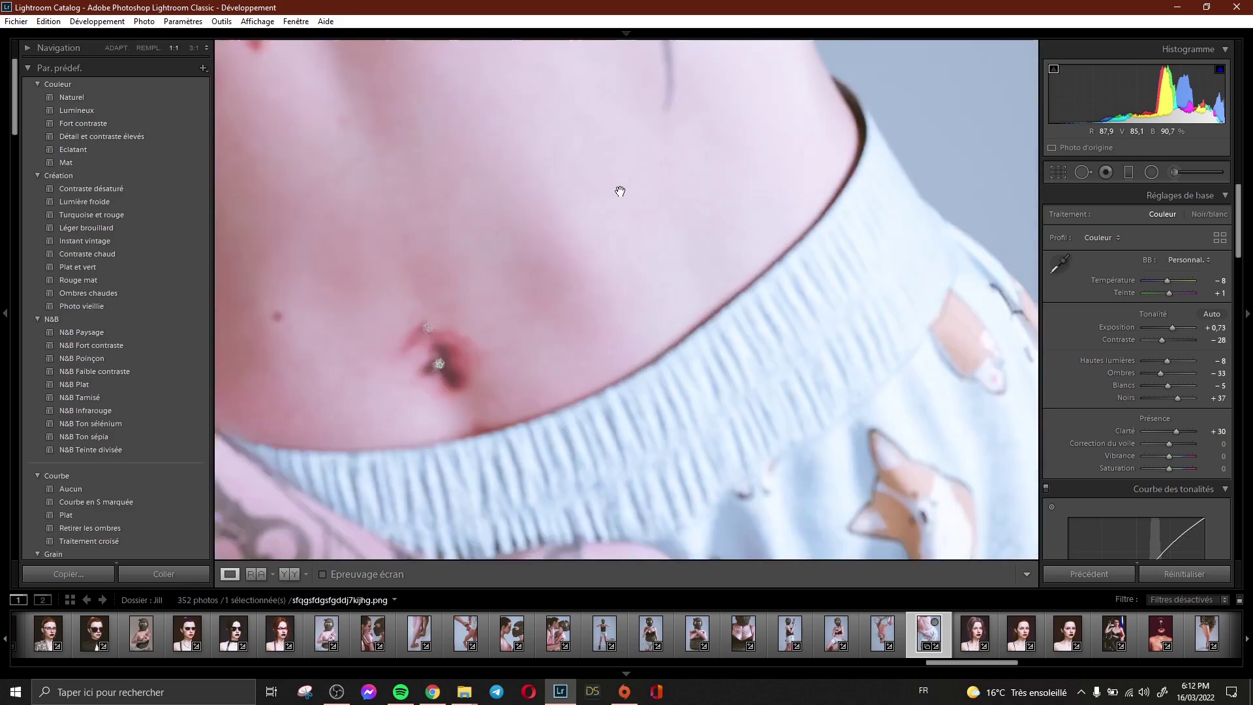
pyautogui.moveTo(611, 500); pyautogui.dragTo(500, 240)
pyautogui.click(501, 240)
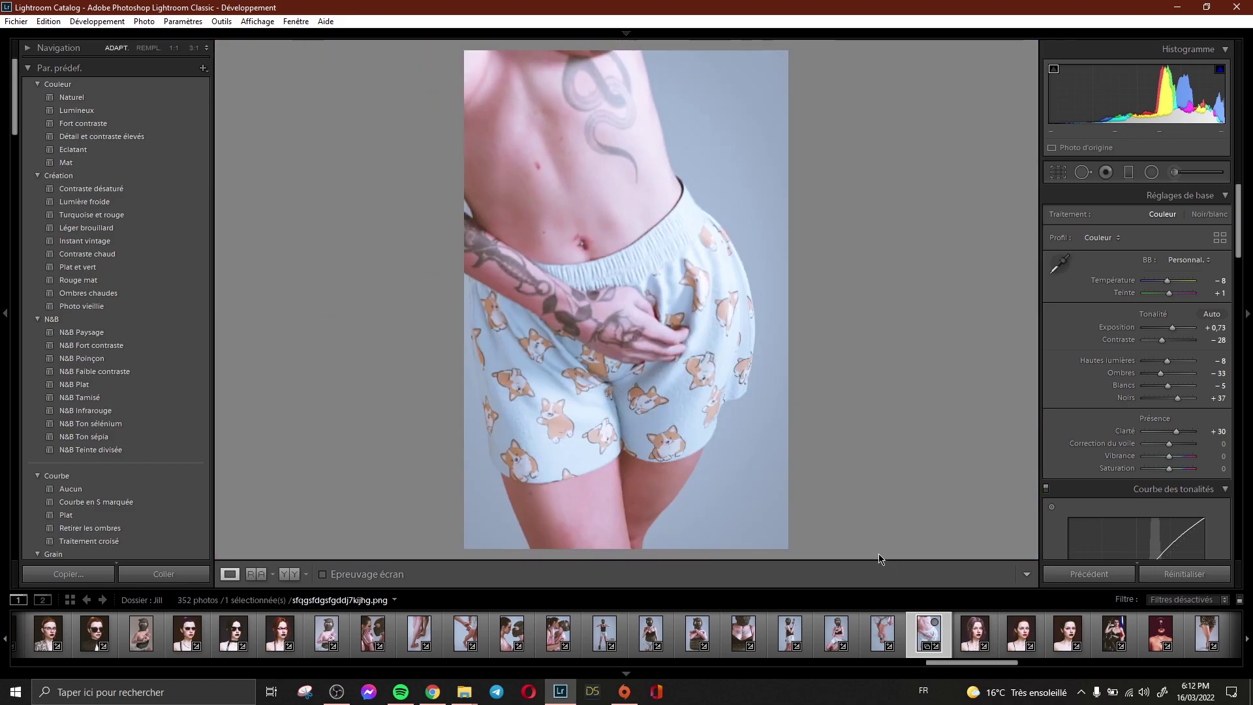
# Step: Open the legs photo fgfdghdfh.png, reset and undo it, then open ds85748sz.jpg
pyautogui.click(1207, 633)
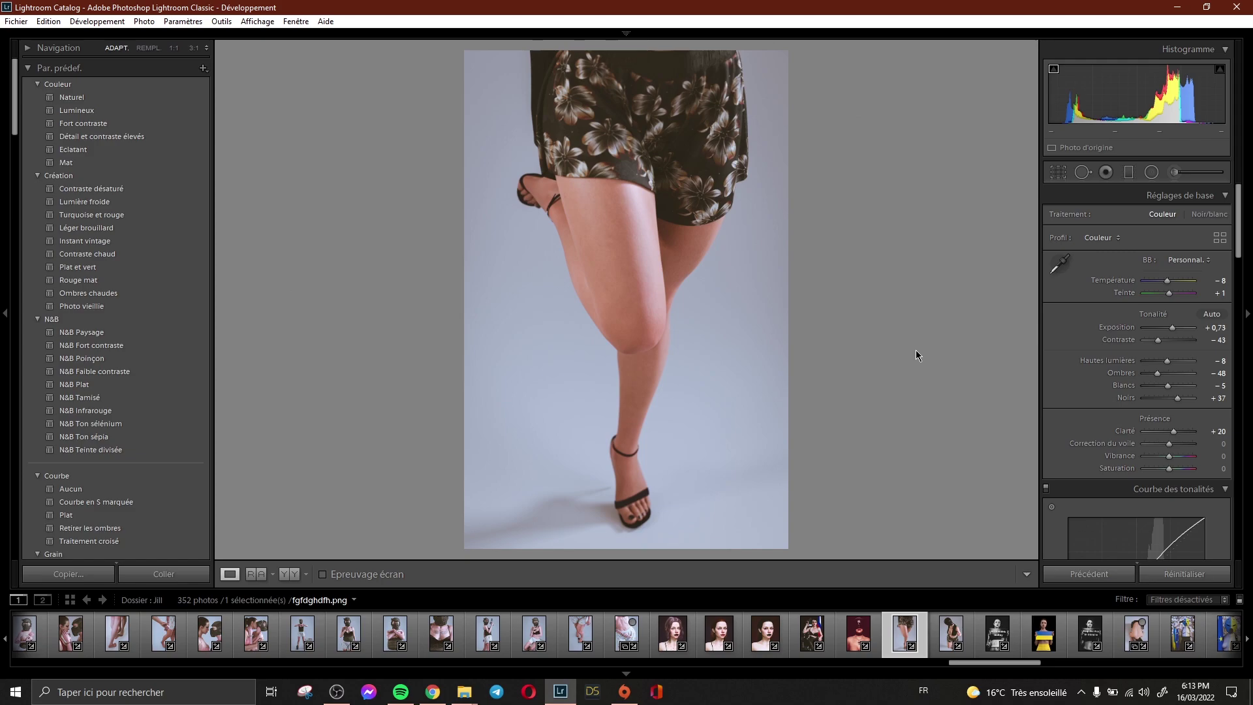
pyautogui.click(1184, 574)
pyautogui.click(48, 22)
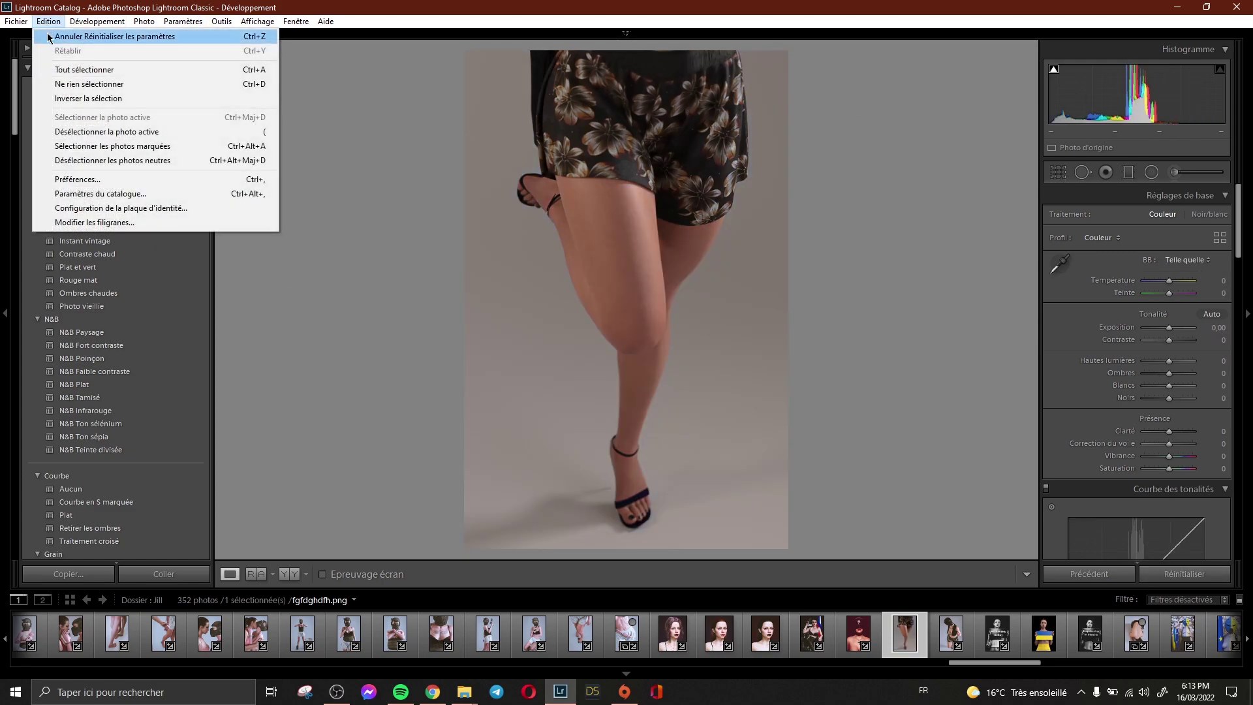
pyautogui.click(97, 34)
pyautogui.scroll(10, 403, 630)
pyautogui.click(123, 633)
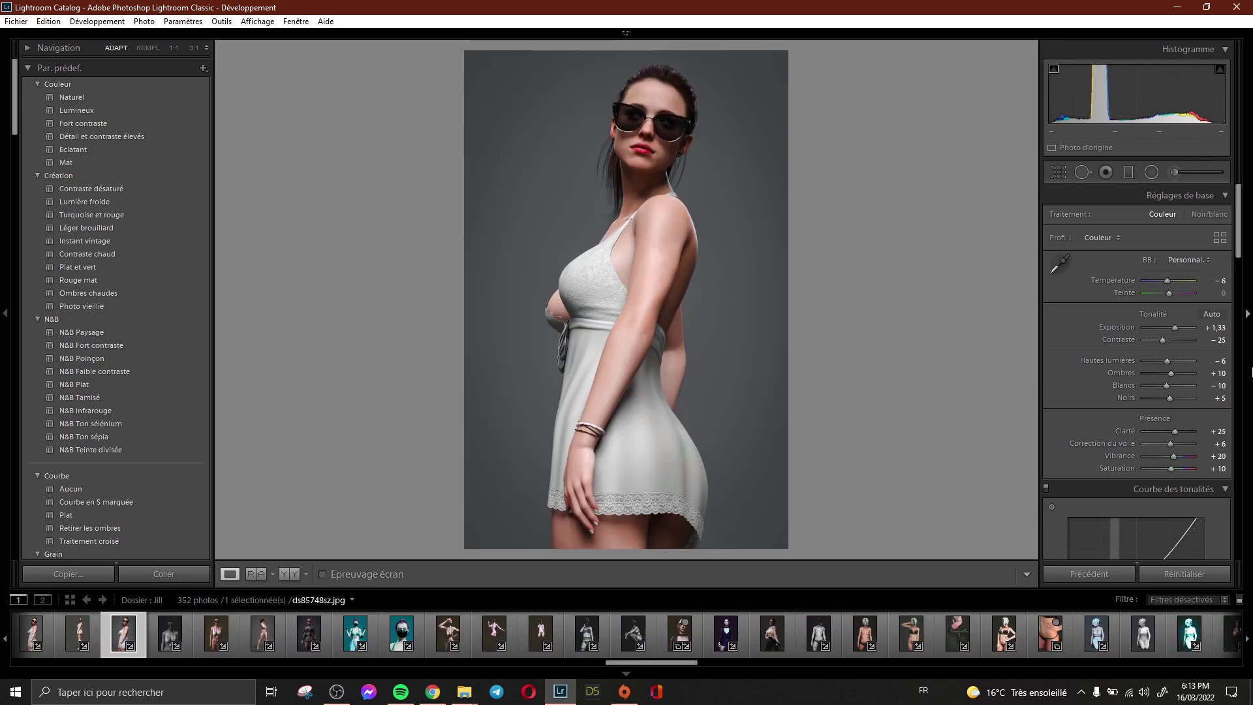
# Step: Reset ds85748sz.jpg to its original look, then undo via Edition to restore its edits
pyautogui.click(1185, 573)
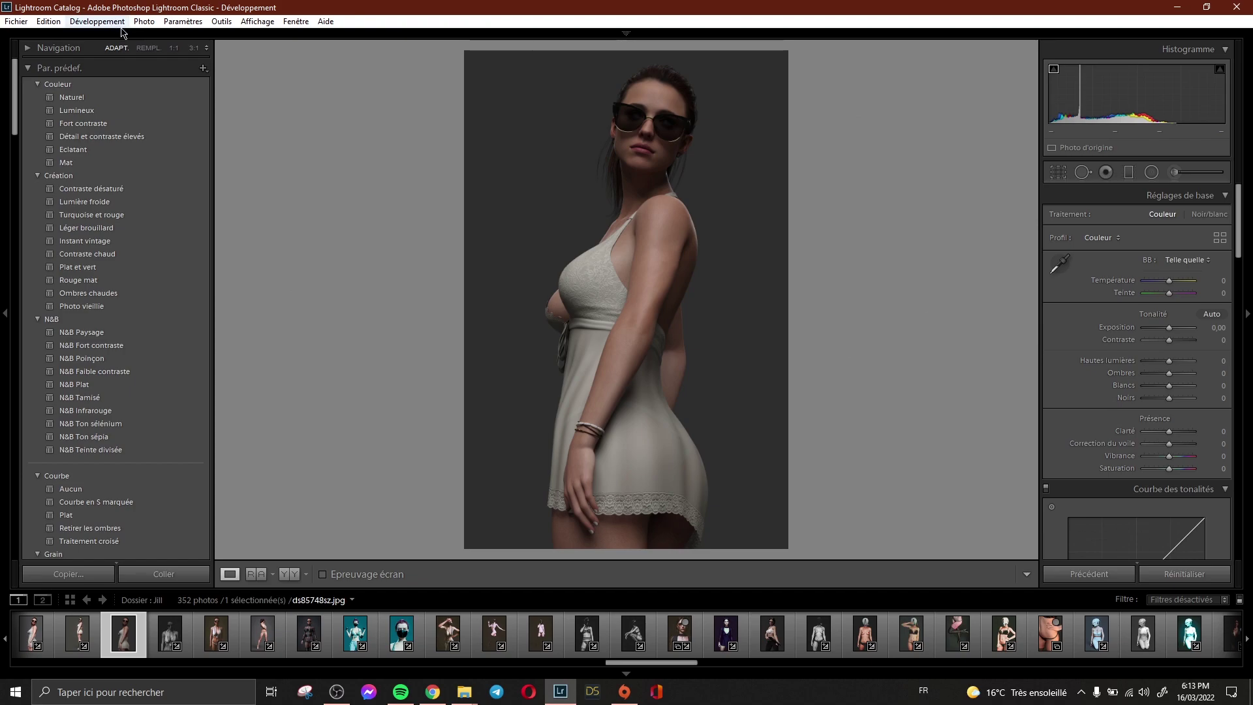
pyautogui.click(49, 21)
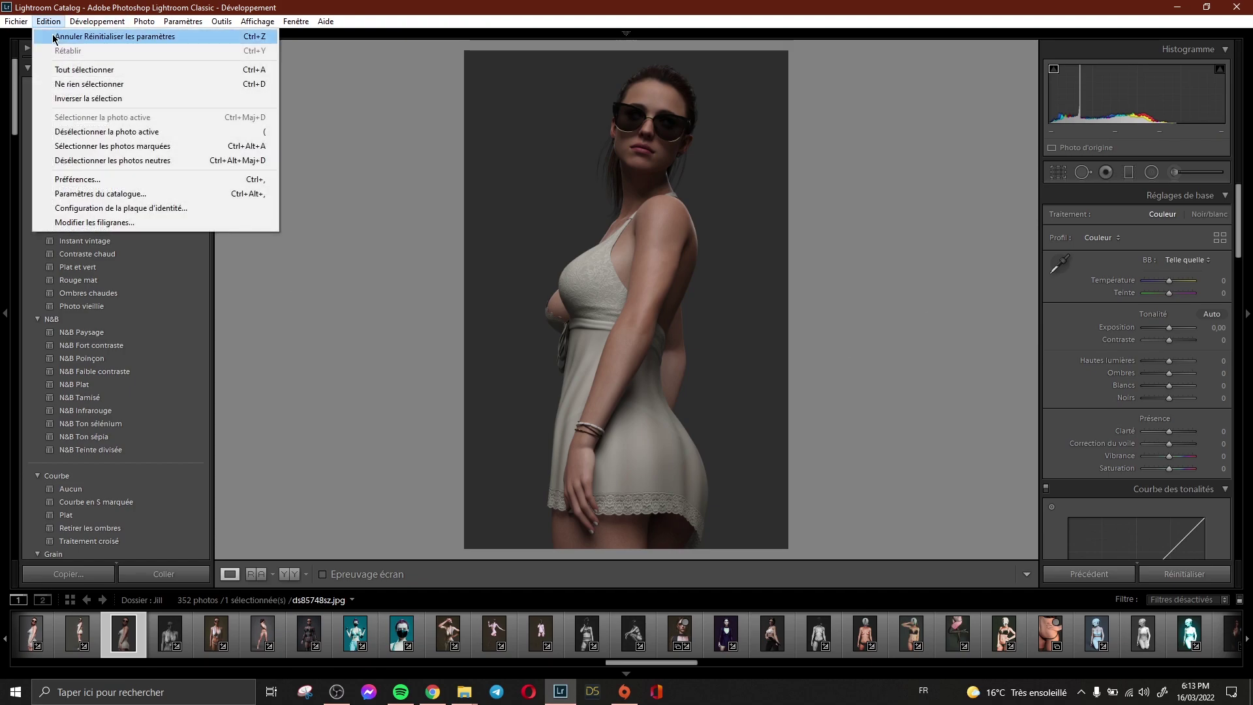
pyautogui.click(114, 37)
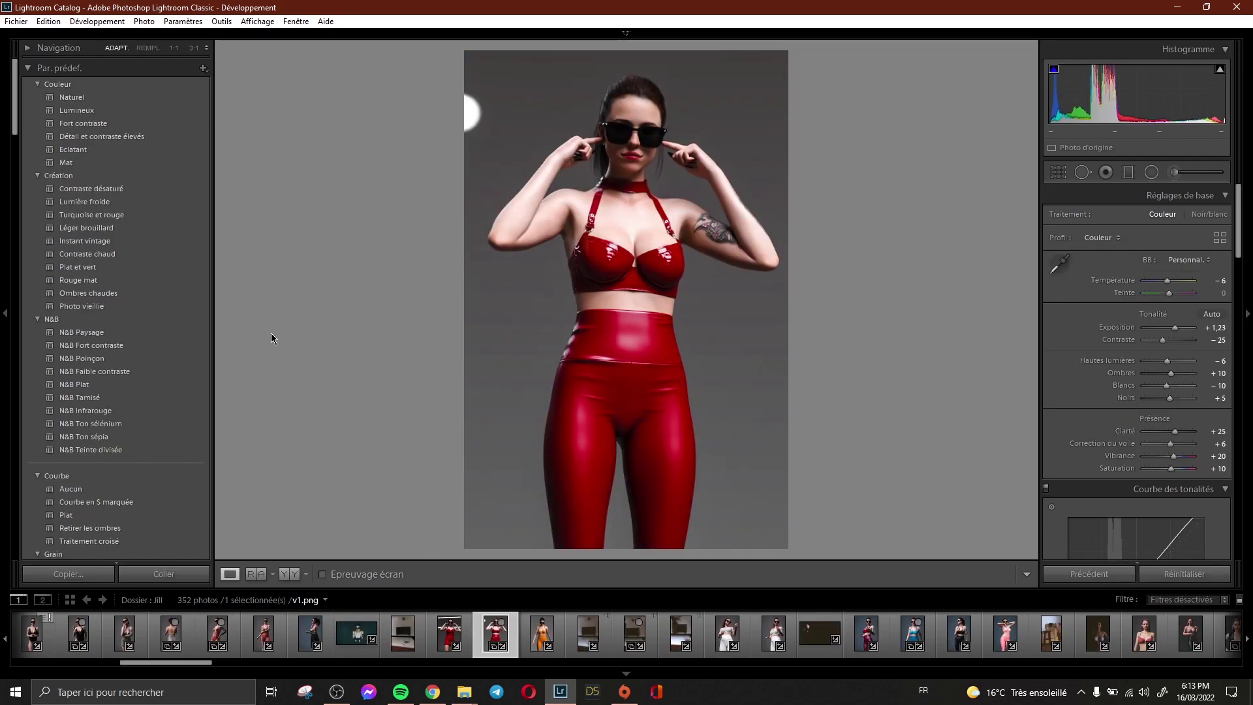
# Step: Compare v1.png before/after by resetting, undo the reset, and return to the Ko-fi page
pyautogui.click(1167, 575)
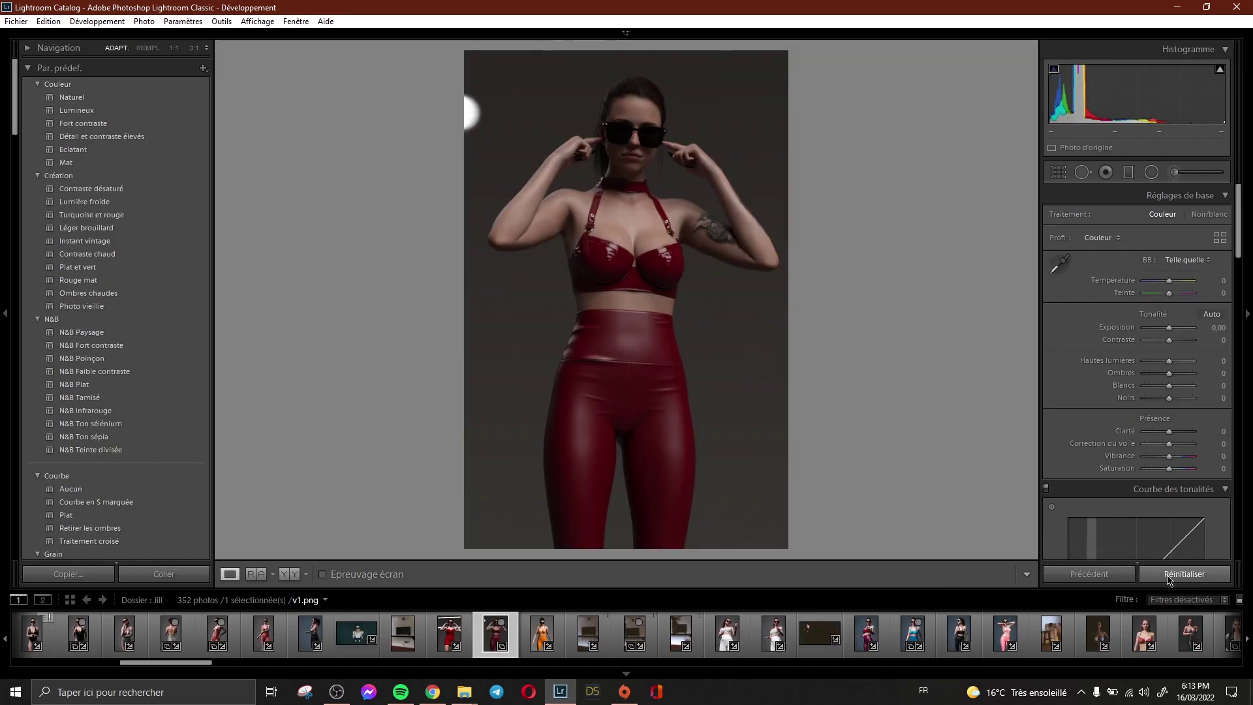
pyautogui.click(48, 22)
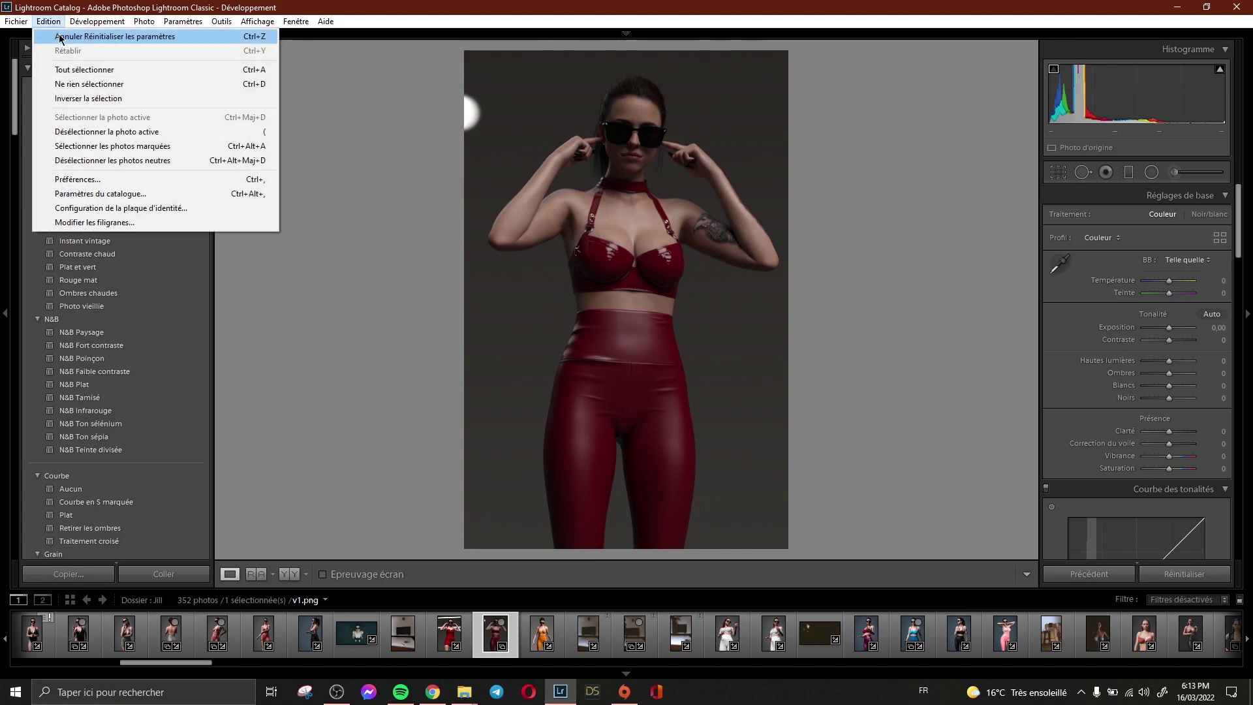
pyautogui.click(59, 37)
pyautogui.scroll(-15, 808, 633)
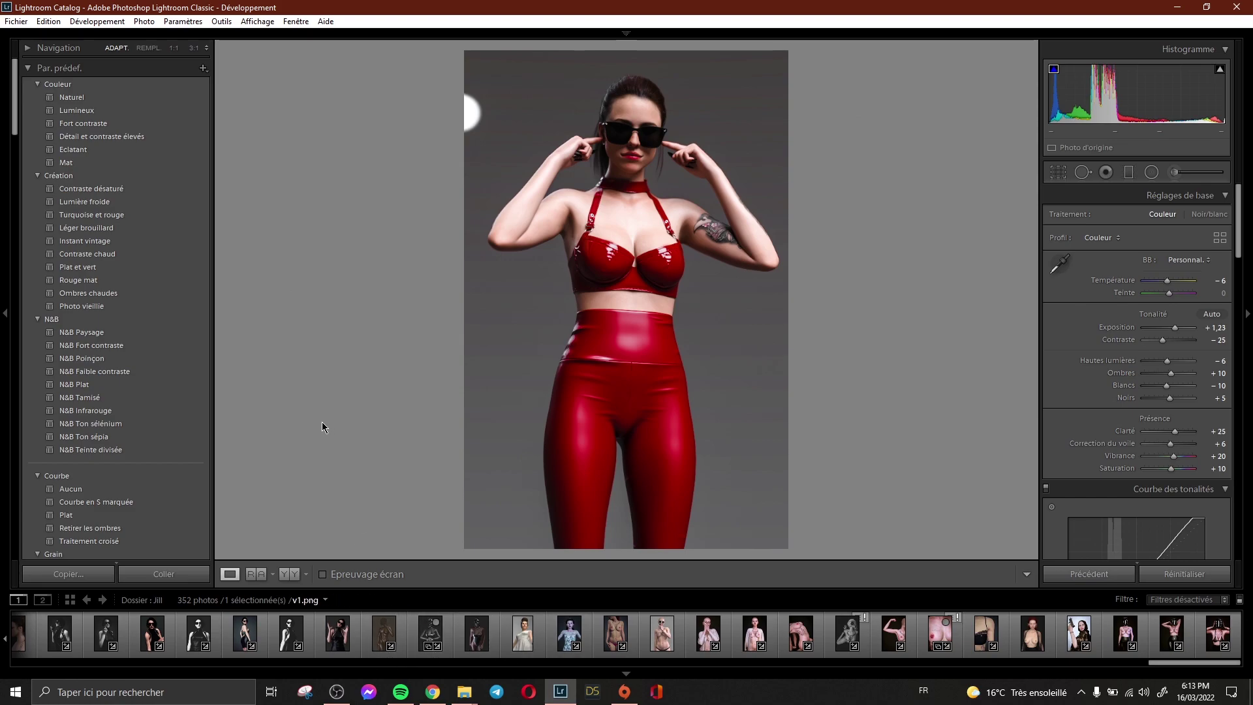
pyautogui.click(433, 692)
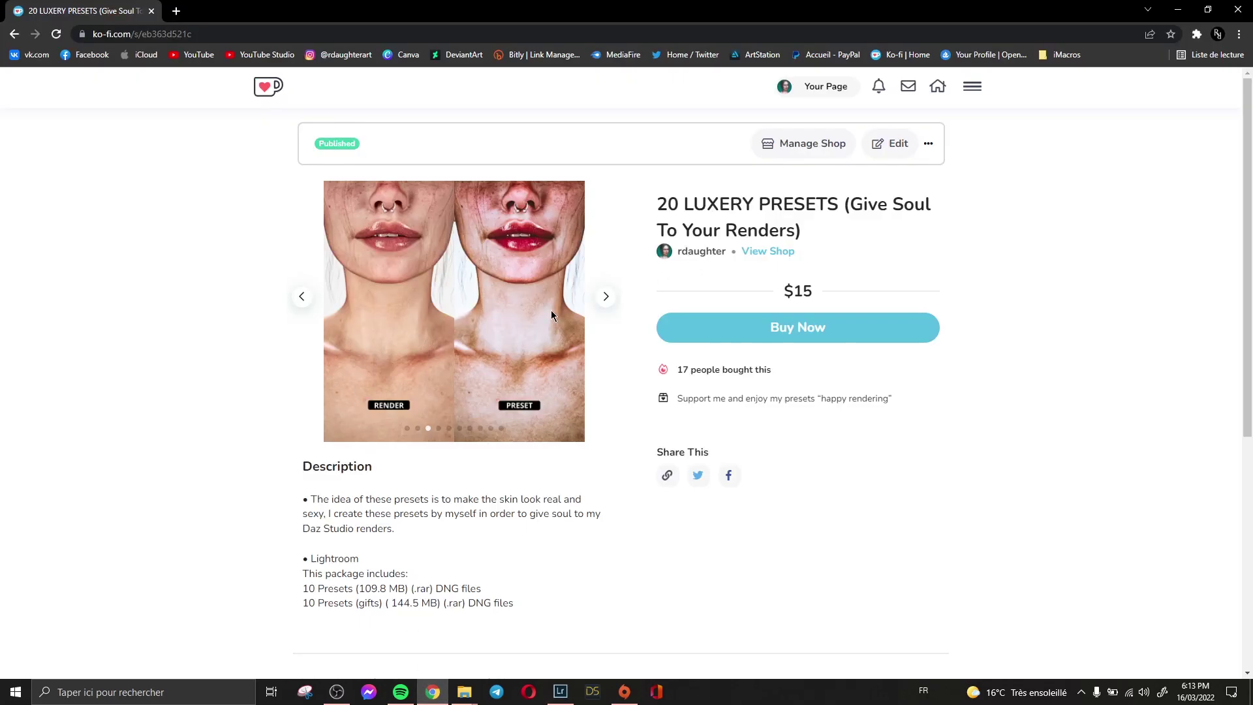
# Step: Browse the 20 LUXERY PRESETS carousel through its before/after slides to the necklace comparison
pyautogui.click(303, 297)
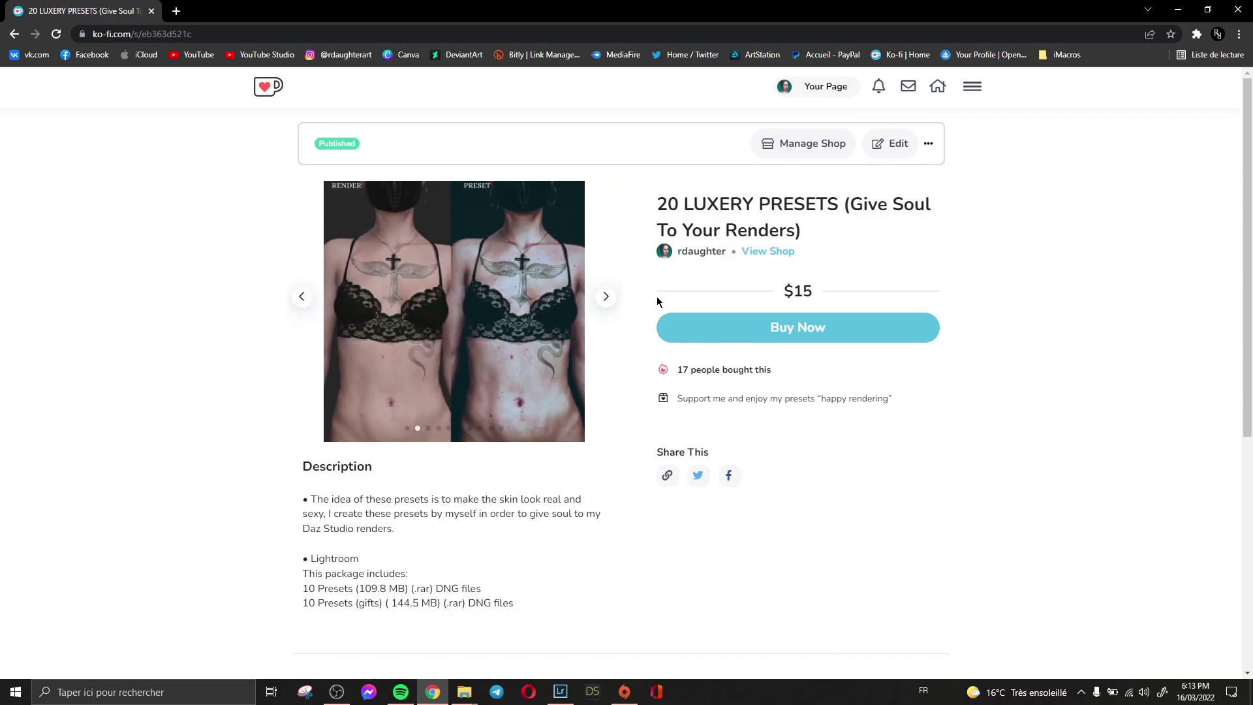
pyautogui.click(603, 299)
pyautogui.click(603, 299)
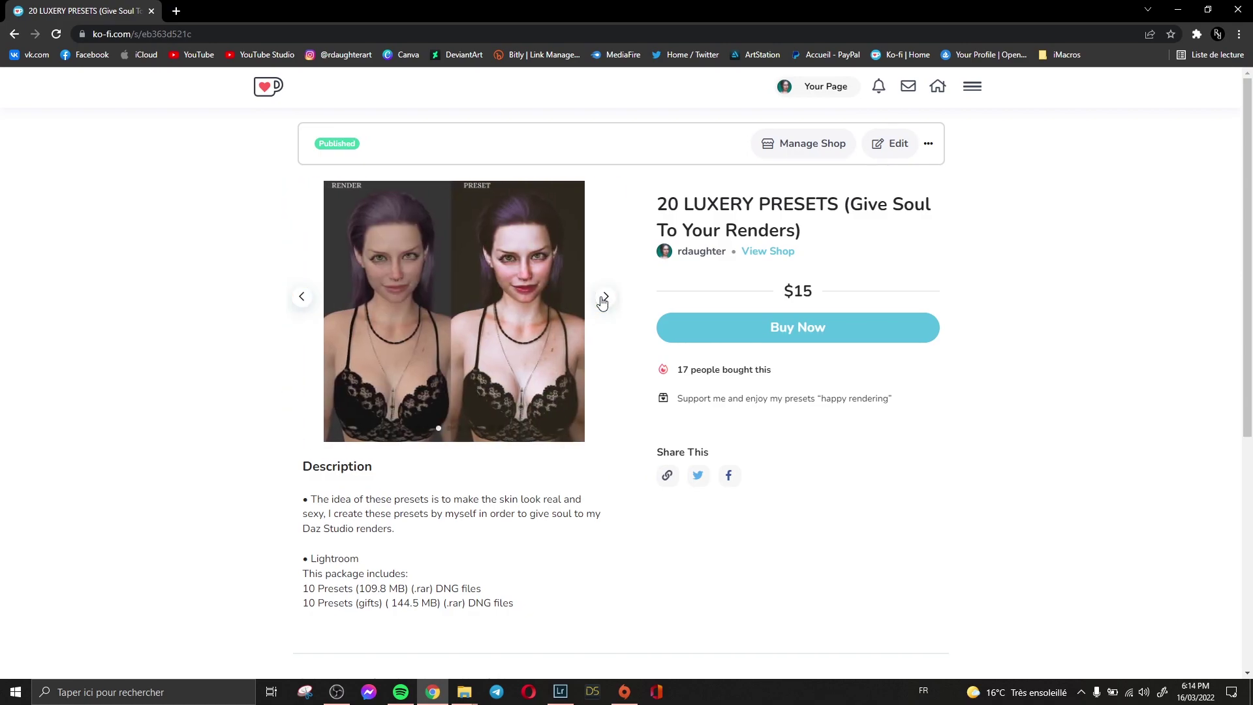
pyautogui.click(603, 299)
pyautogui.click(602, 300)
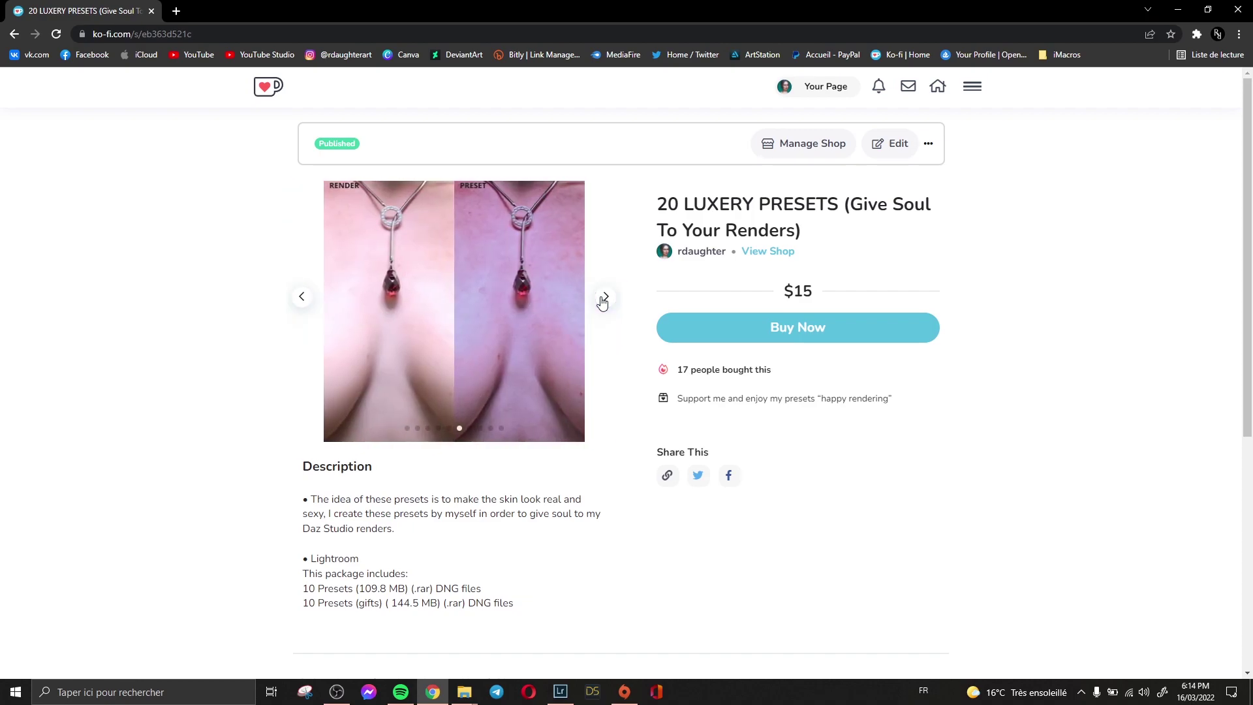
# Step: Return the carousel to its first comparison and open a new browser tab
pyautogui.scroll(-5, 1008, 405)
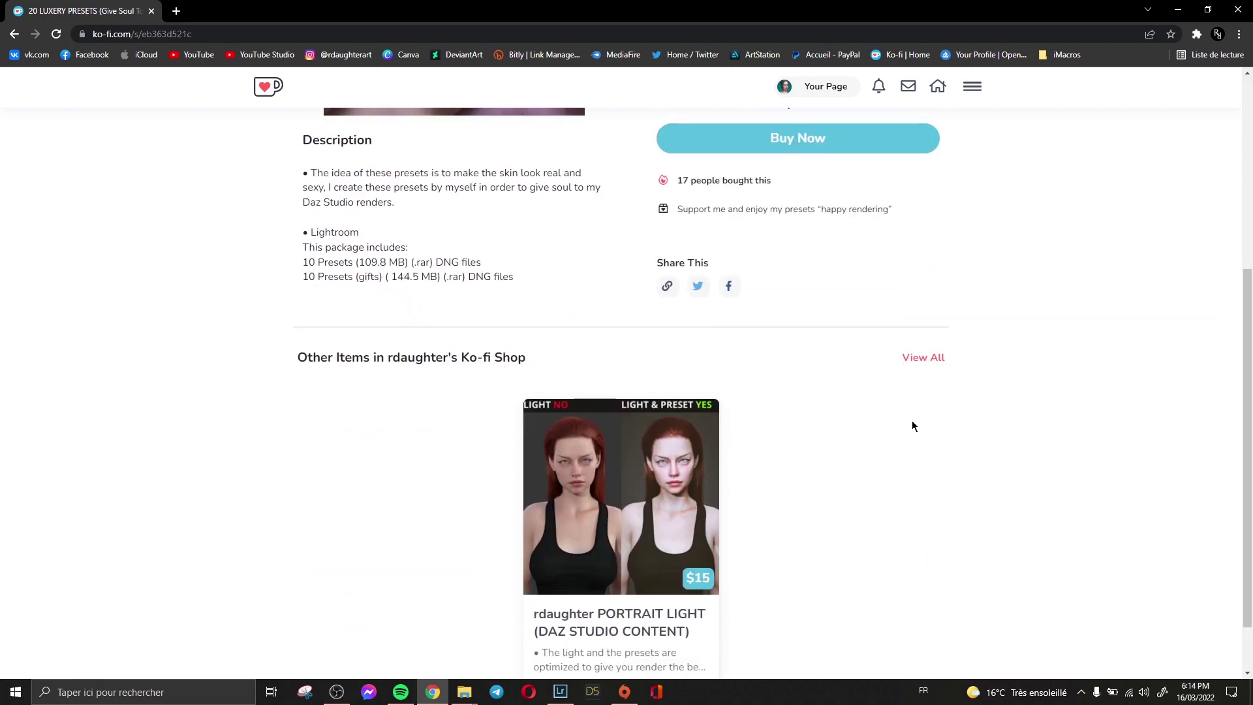
pyautogui.scroll(5, 865, 477)
pyautogui.click(605, 298)
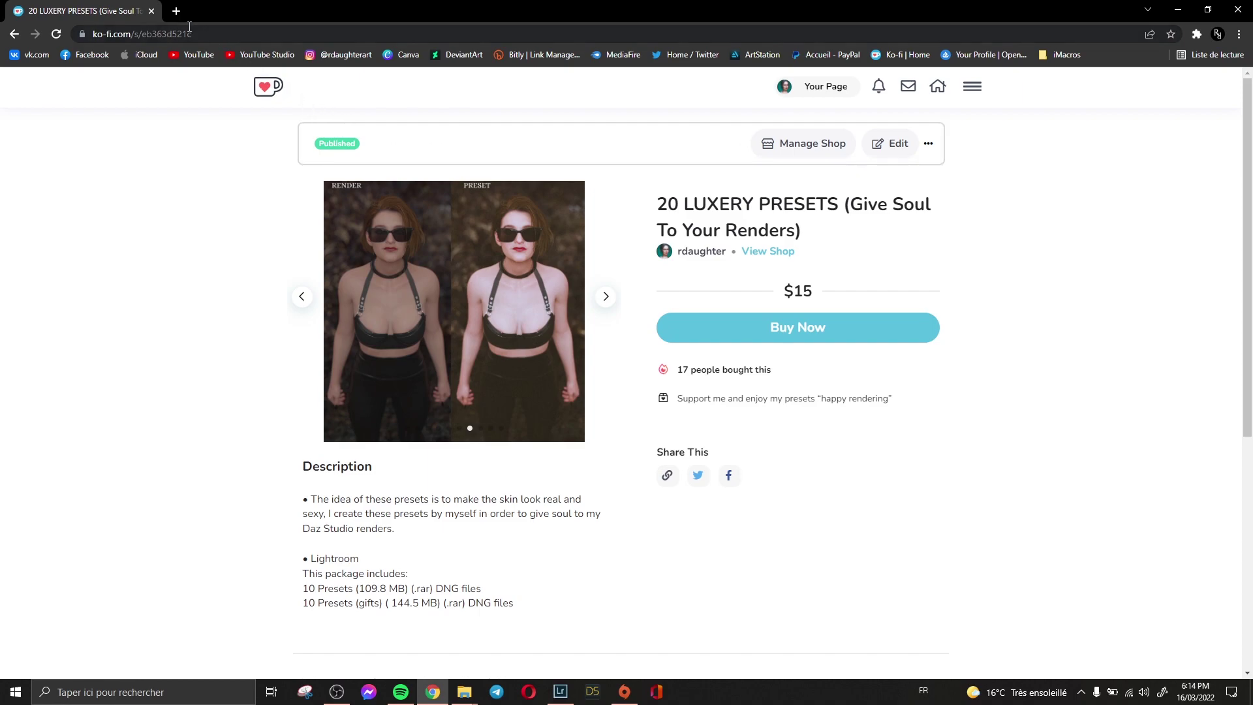
pyautogui.click(175, 12)
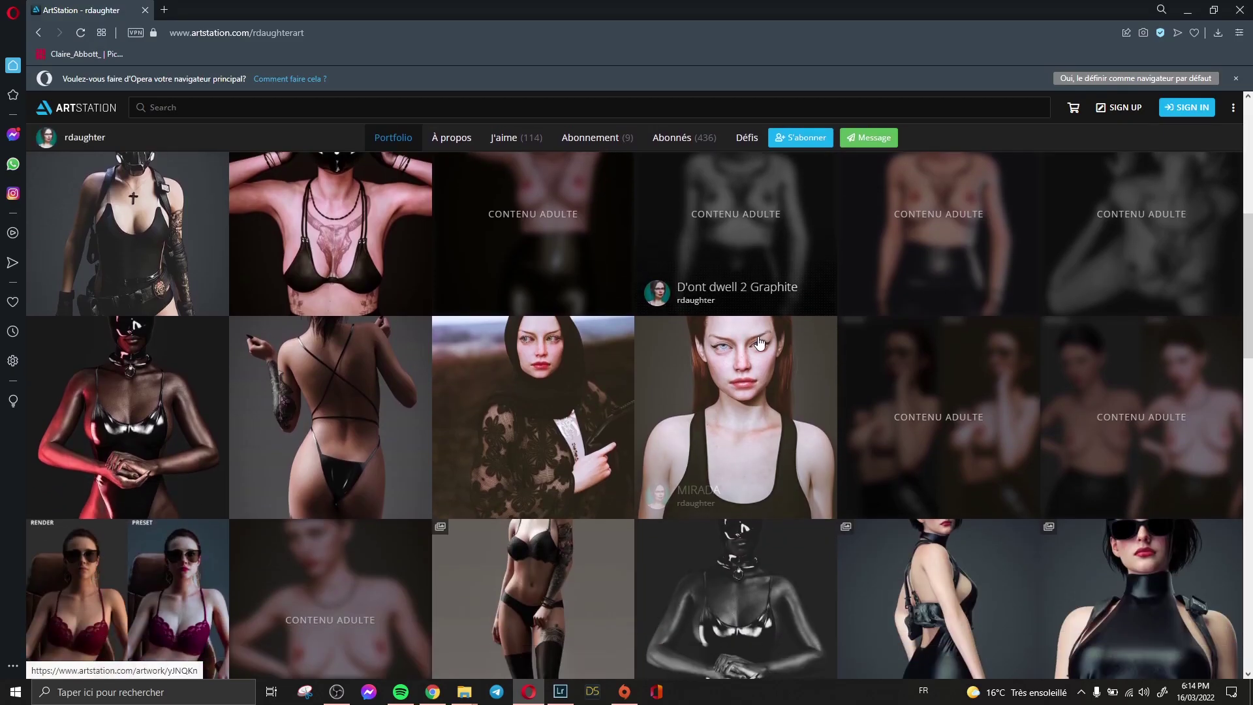
# Step: Scroll up to the profile header of the artist's ArtStation portfolio
pyautogui.scroll(3, 506, 232)
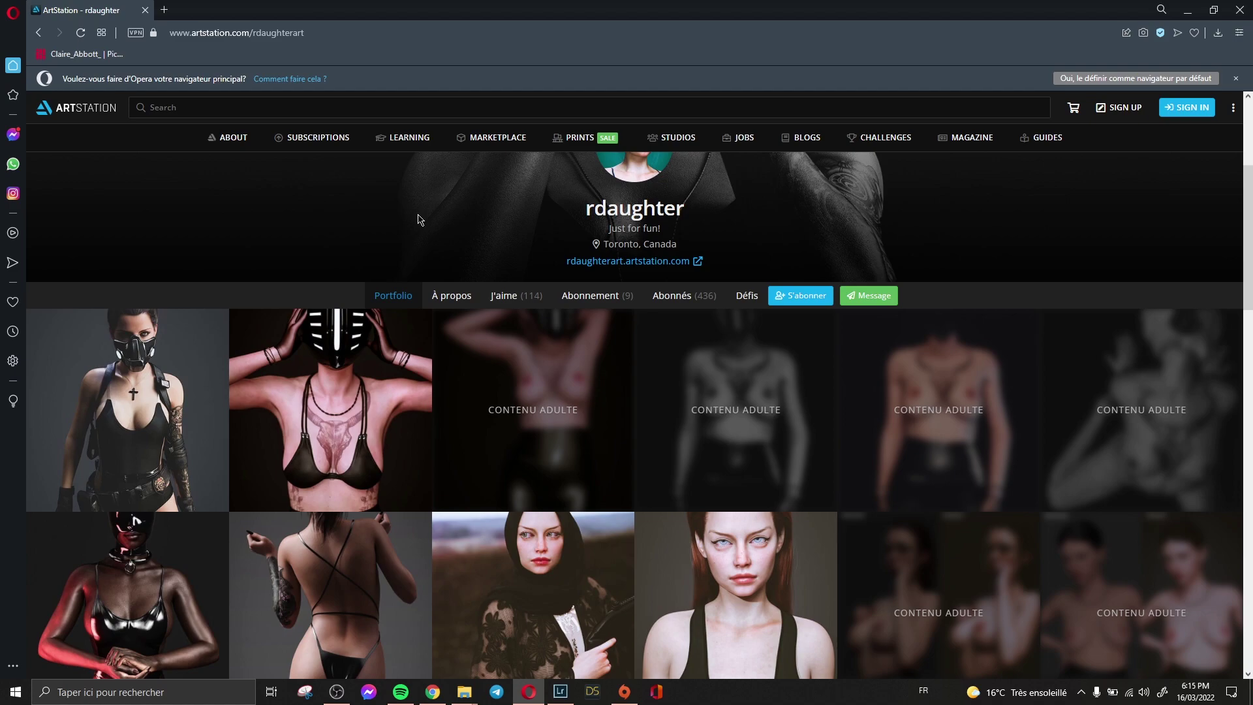
# Step: Scroll through the ArtStation gallery and open the MIRADA artwork page
pyautogui.scroll(-1, 418, 220)
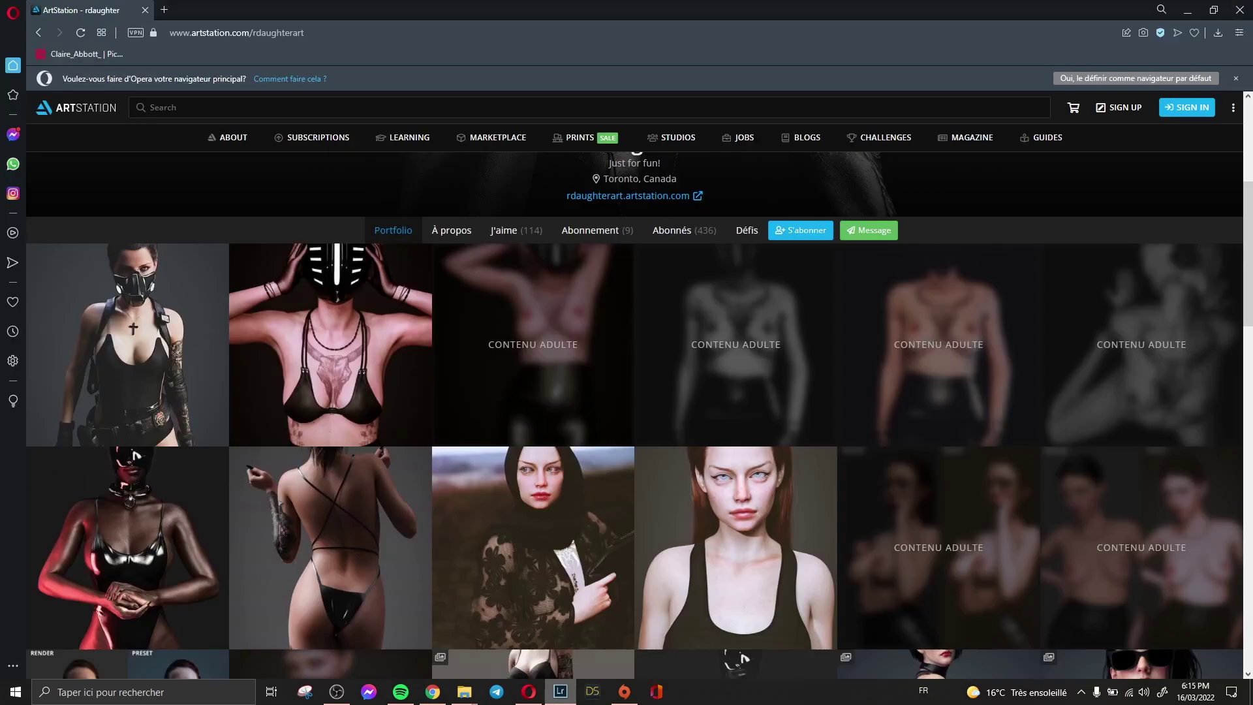
pyautogui.scroll(1, 509, 453)
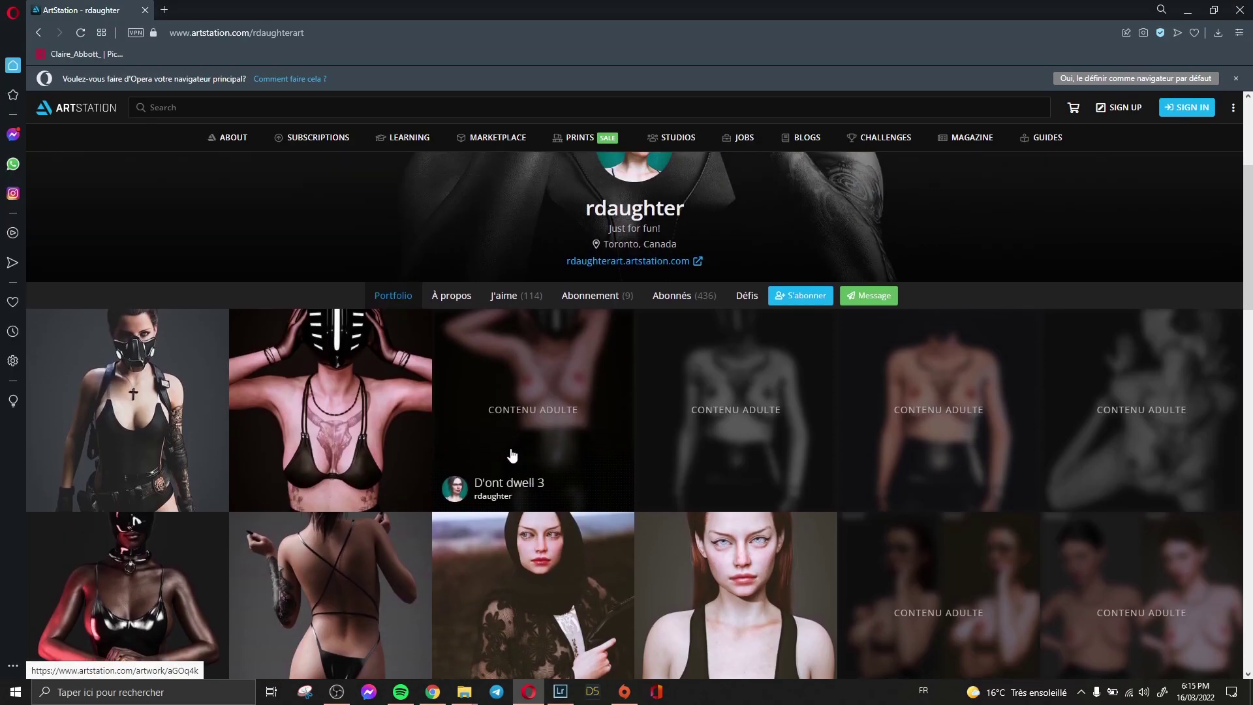
pyautogui.scroll(-1, 512, 455)
pyautogui.scroll(-1, 613, 433)
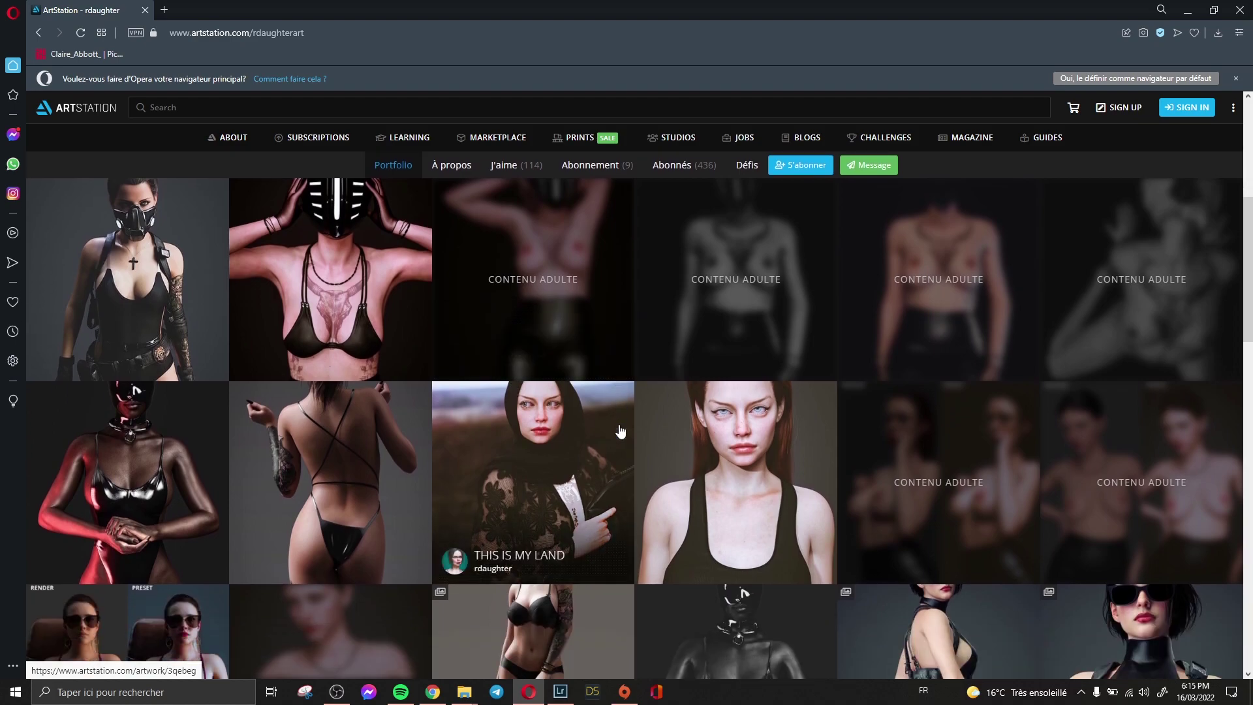
pyautogui.scroll(-1, 636, 434)
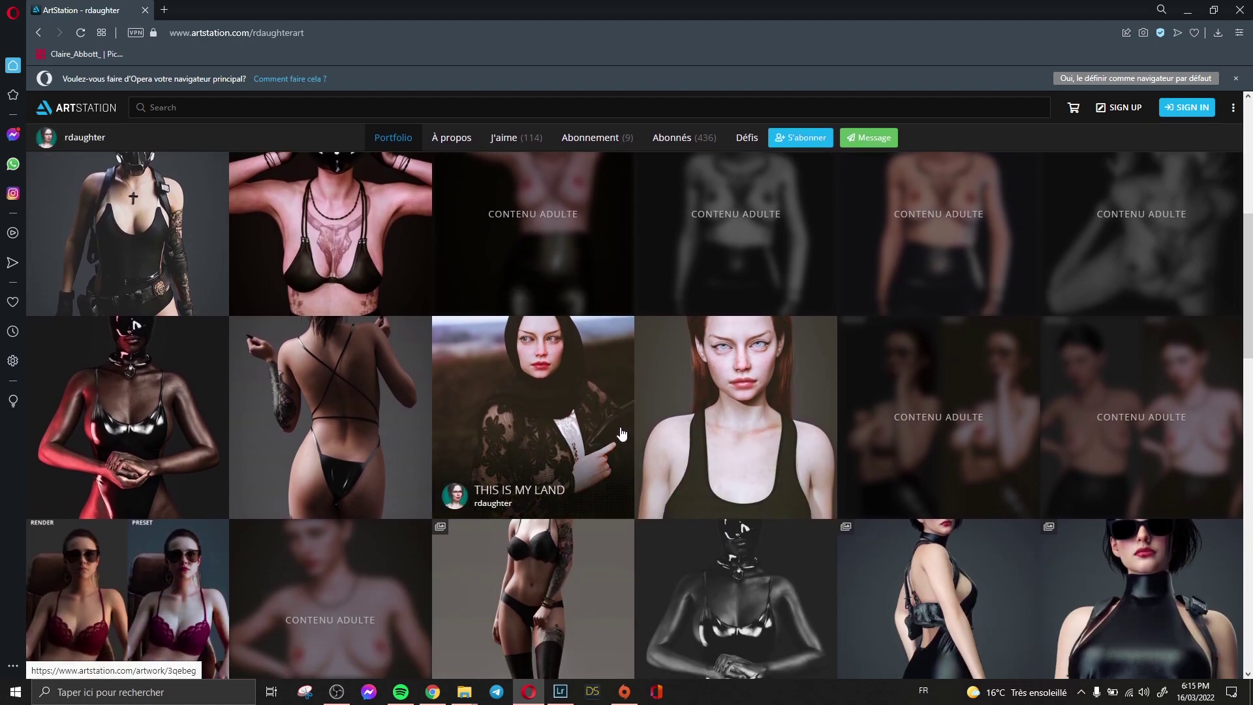
pyautogui.click(718, 413)
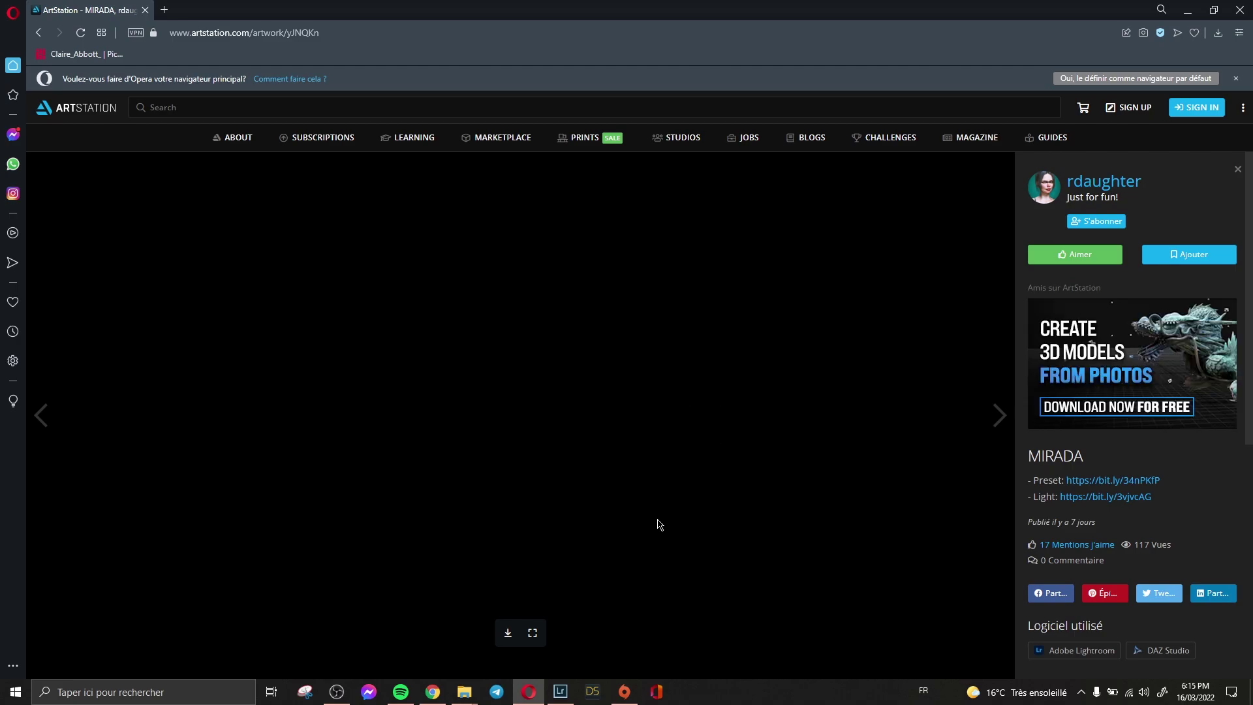
# Step: View MIRADA full size, return to its artwork page, then switch to Lightroom Classic
pyautogui.click(533, 633)
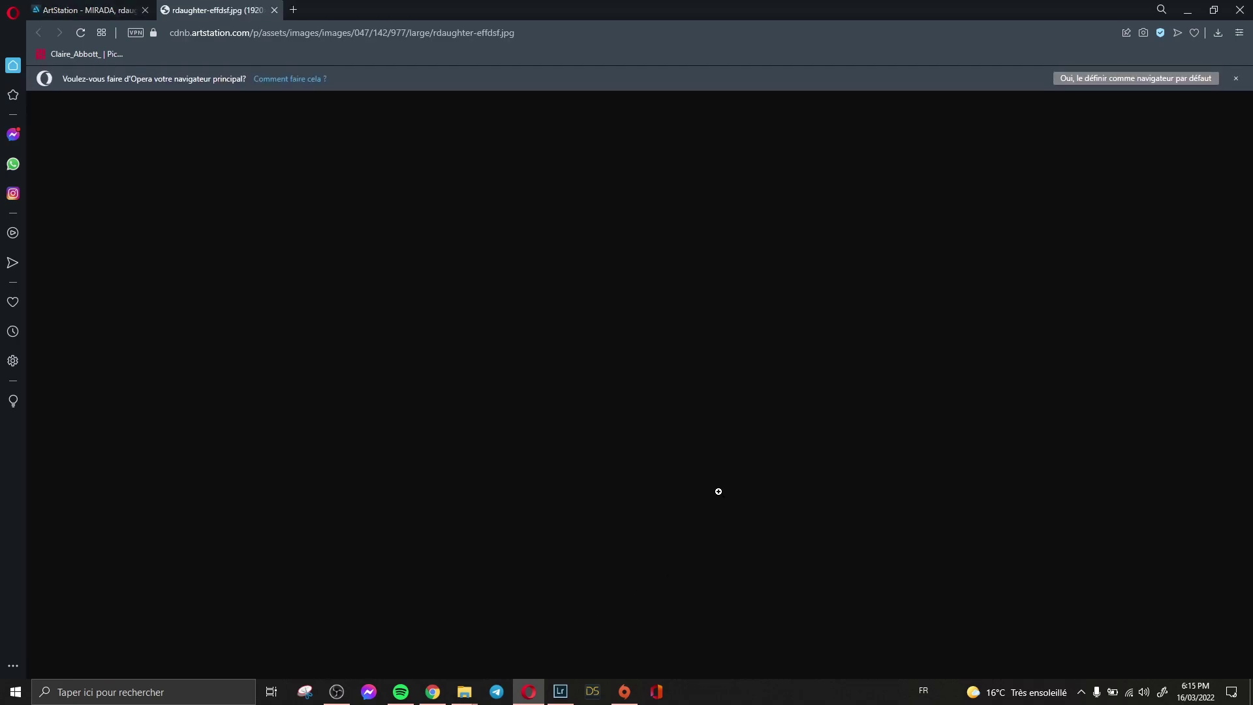
pyautogui.click(98, 10)
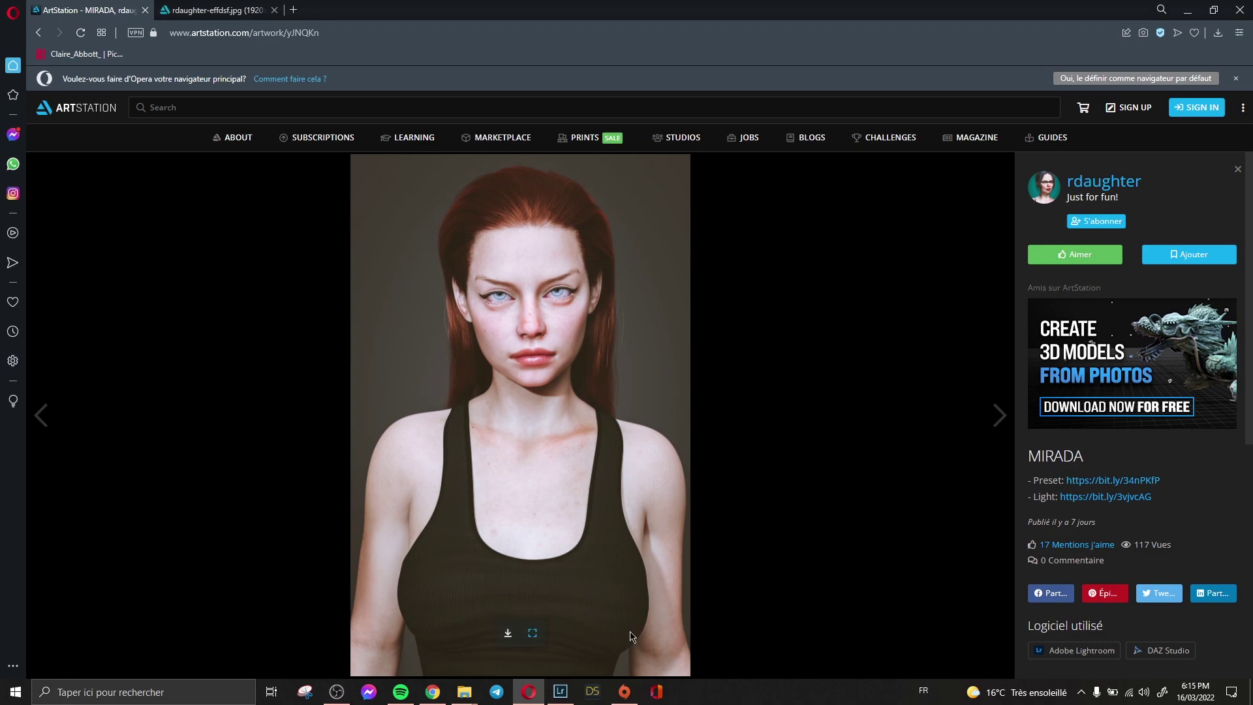
pyautogui.click(560, 692)
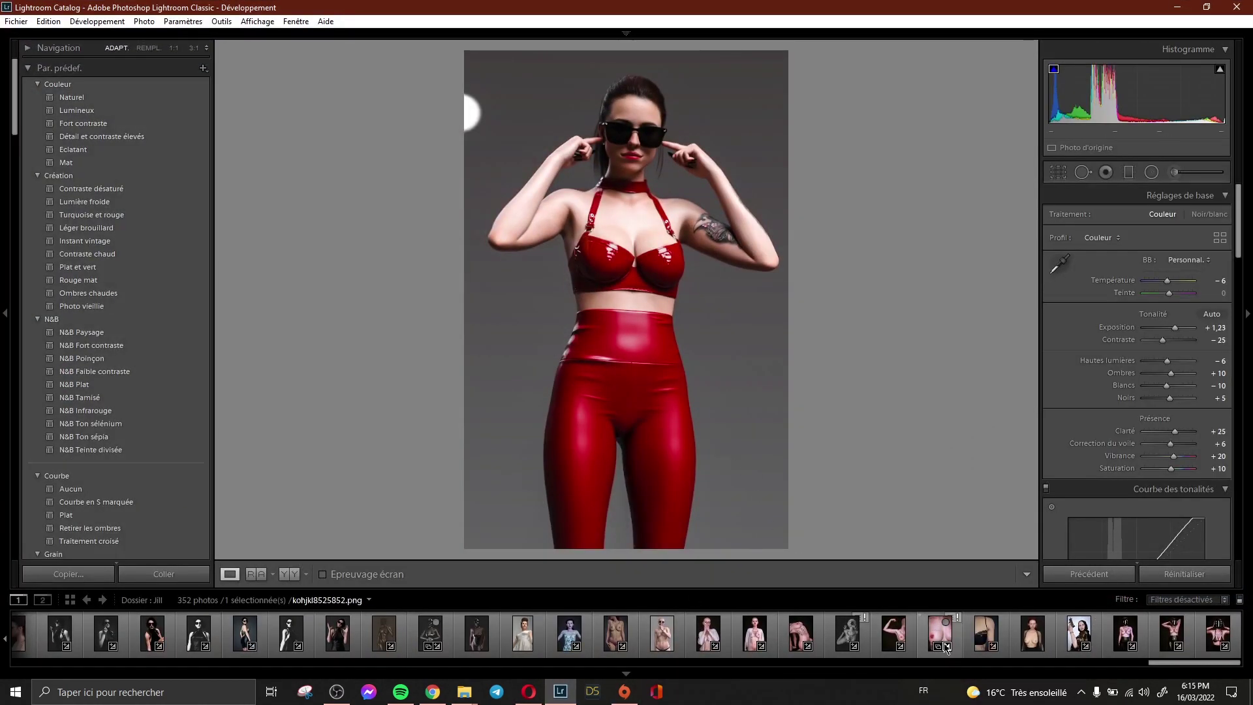
# Step: Check the lace-bra arm render before/after with reset and undo, then open jhytrfdyjjf.png
pyautogui.click(979, 638)
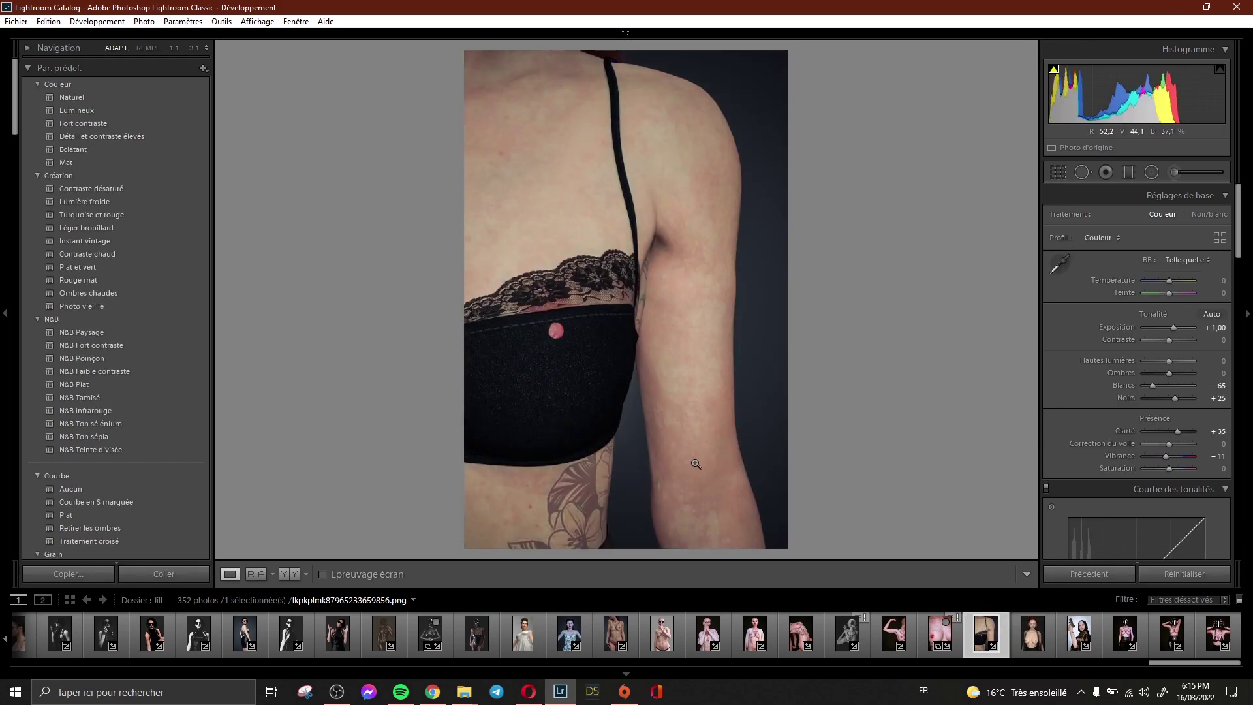
pyautogui.click(1188, 580)
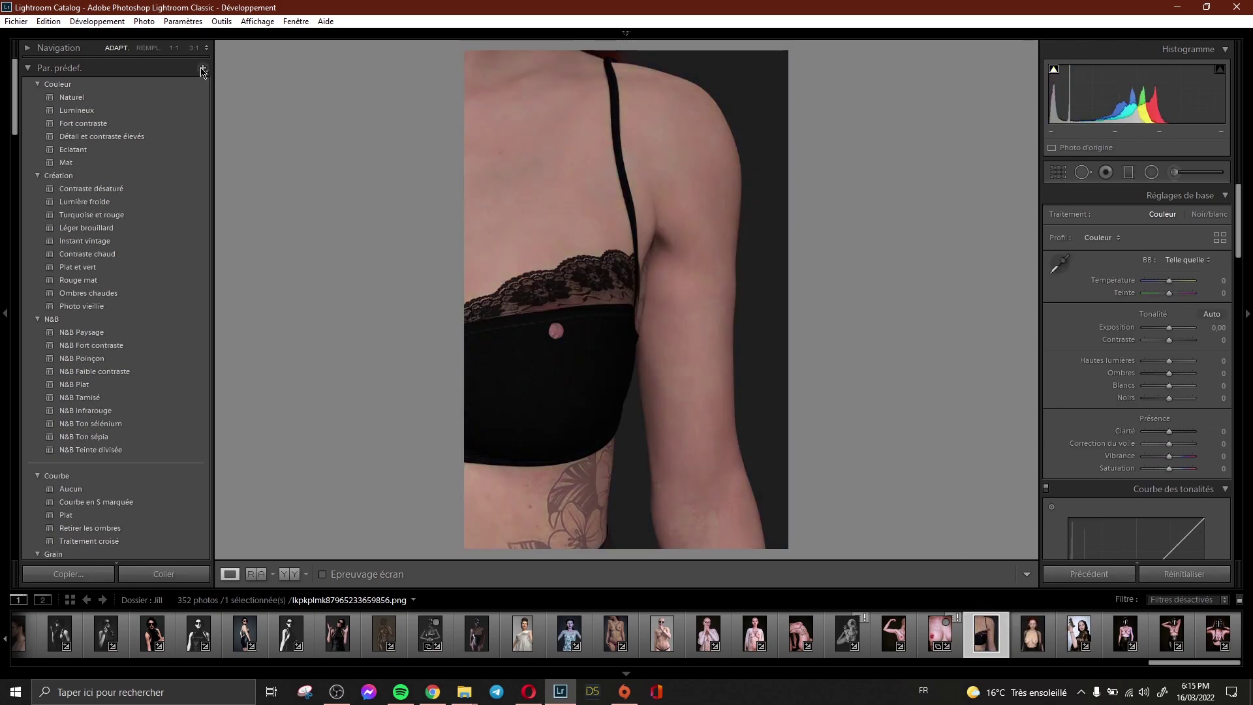
pyautogui.click(48, 21)
pyautogui.click(58, 35)
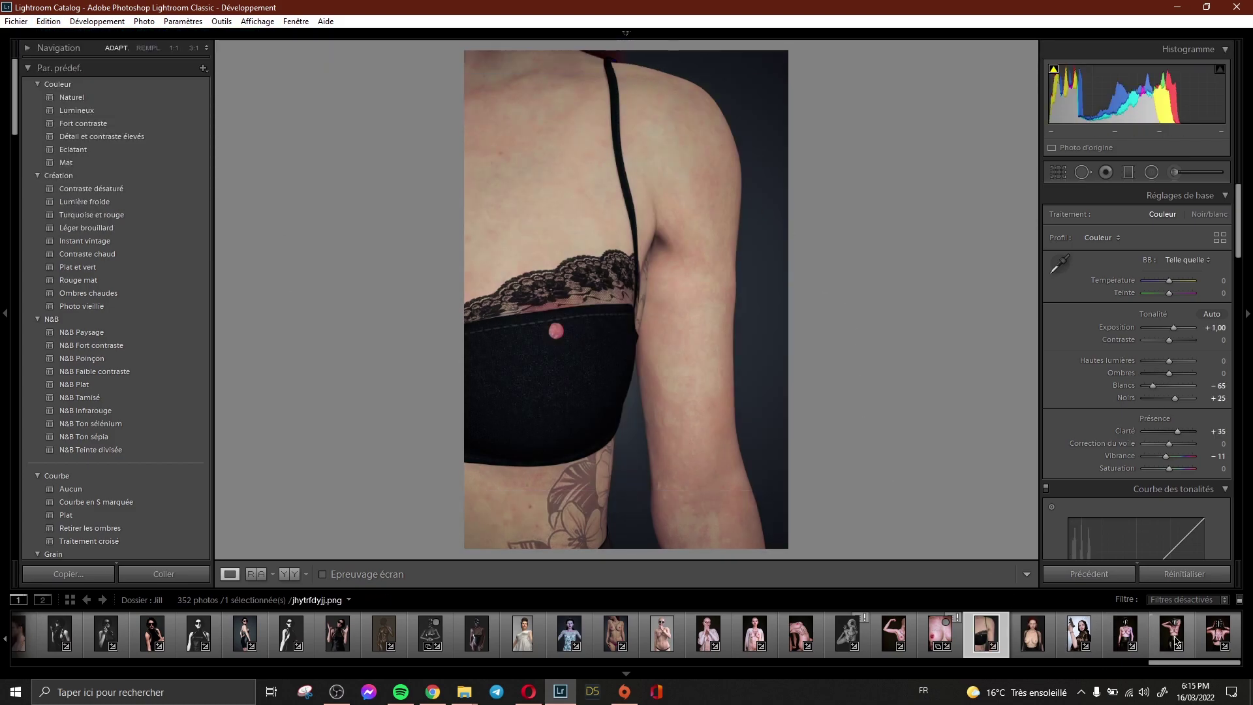
pyautogui.click(1218, 634)
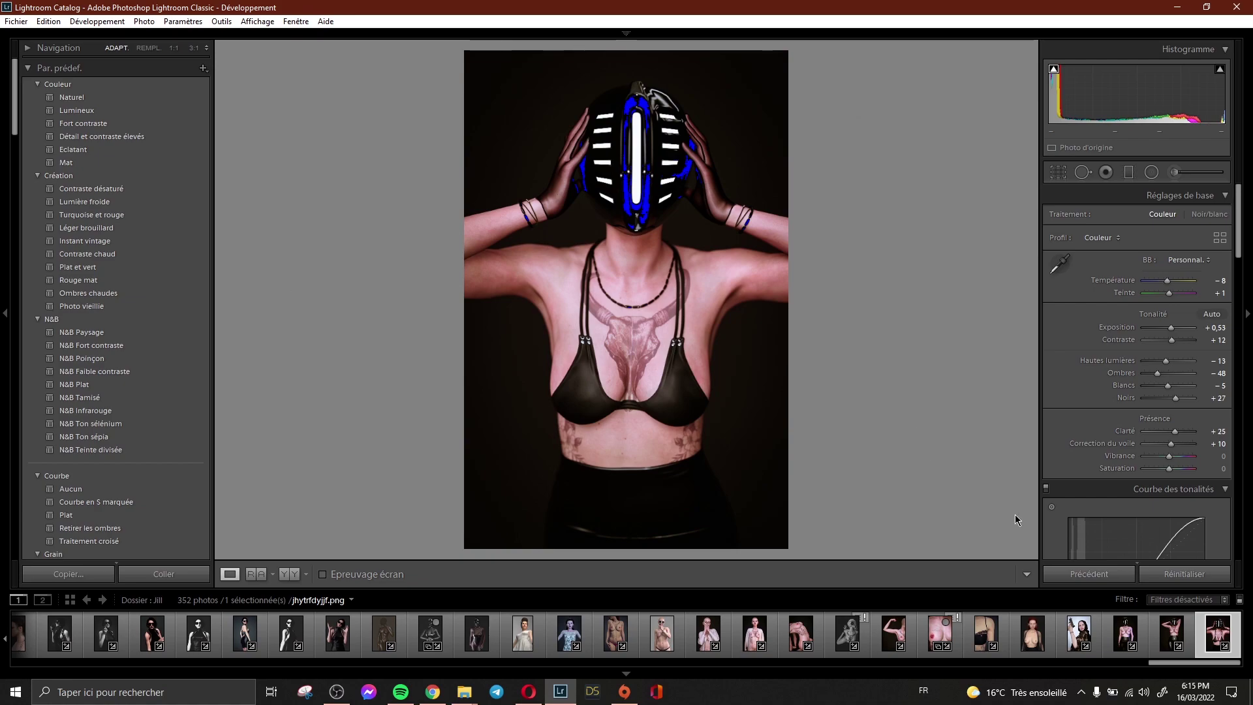
# Step: Reset the masked-figure render to compare, then undo Réinitialiser les paramètres to restore its edits
pyautogui.click(1172, 574)
pyautogui.click(48, 21)
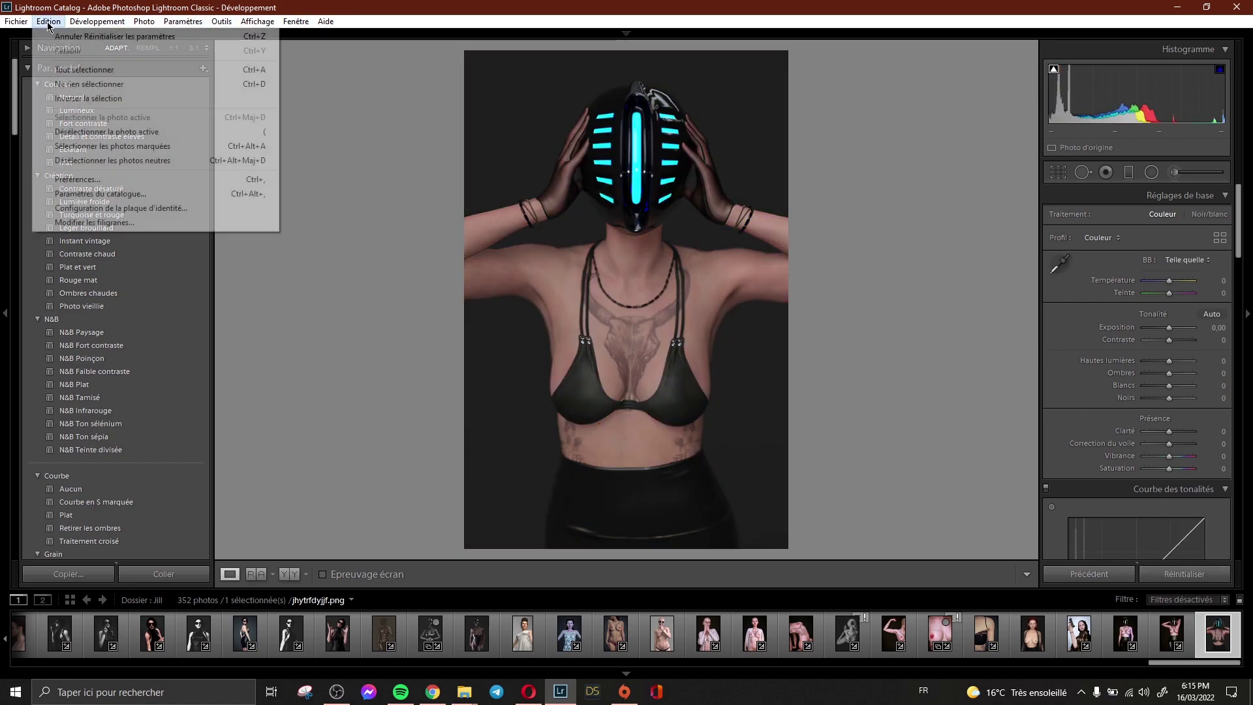
pyautogui.click(50, 35)
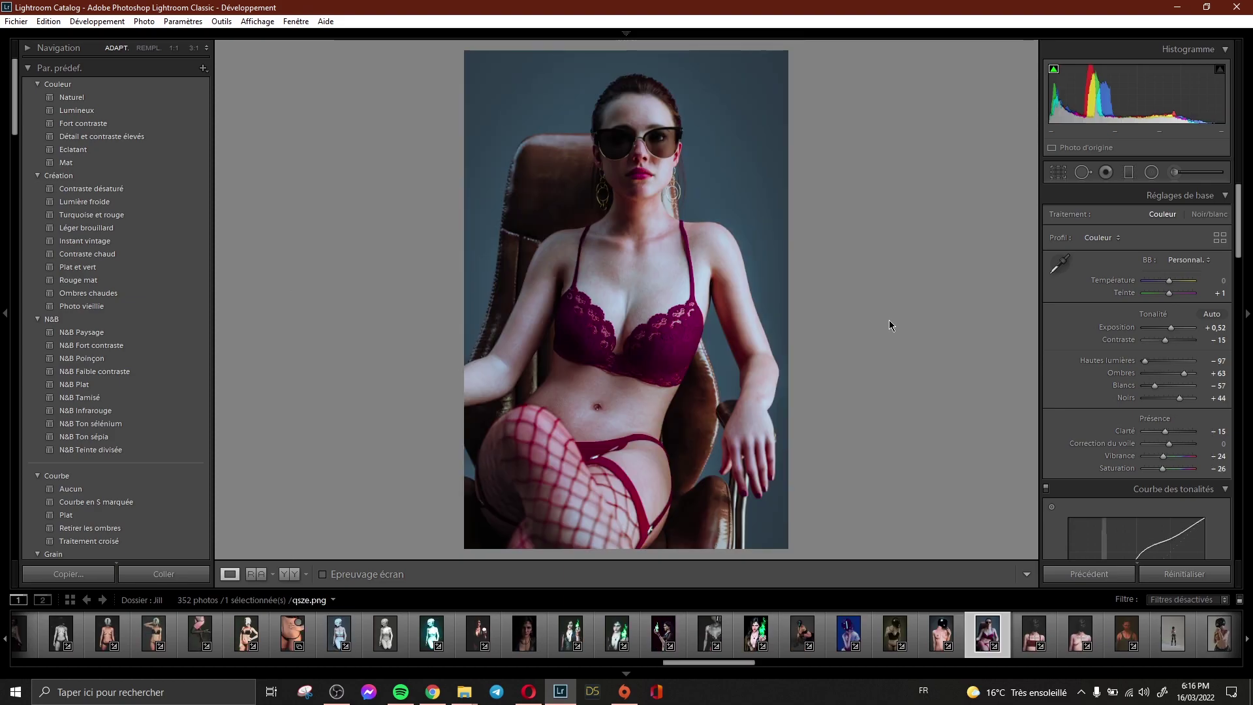
pyautogui.click(1184, 574)
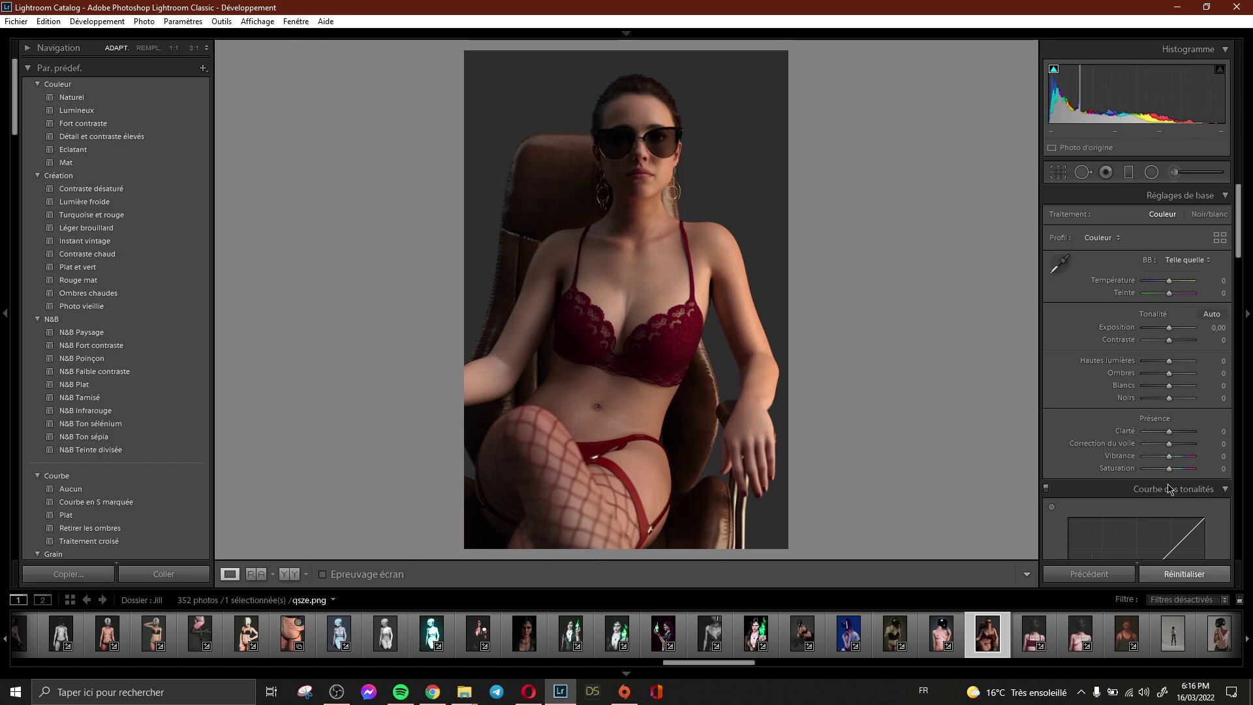
pyautogui.click(48, 21)
pyautogui.click(72, 33)
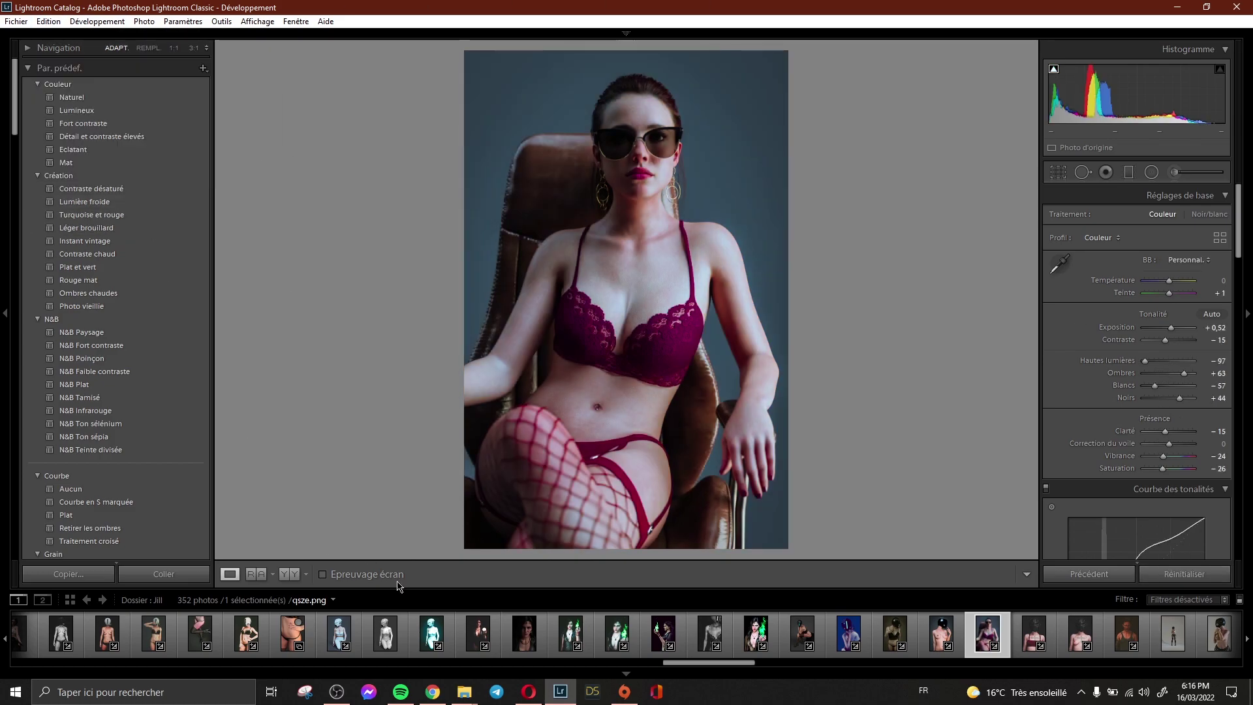
pyautogui.click(439, 698)
pyautogui.click(85, 11)
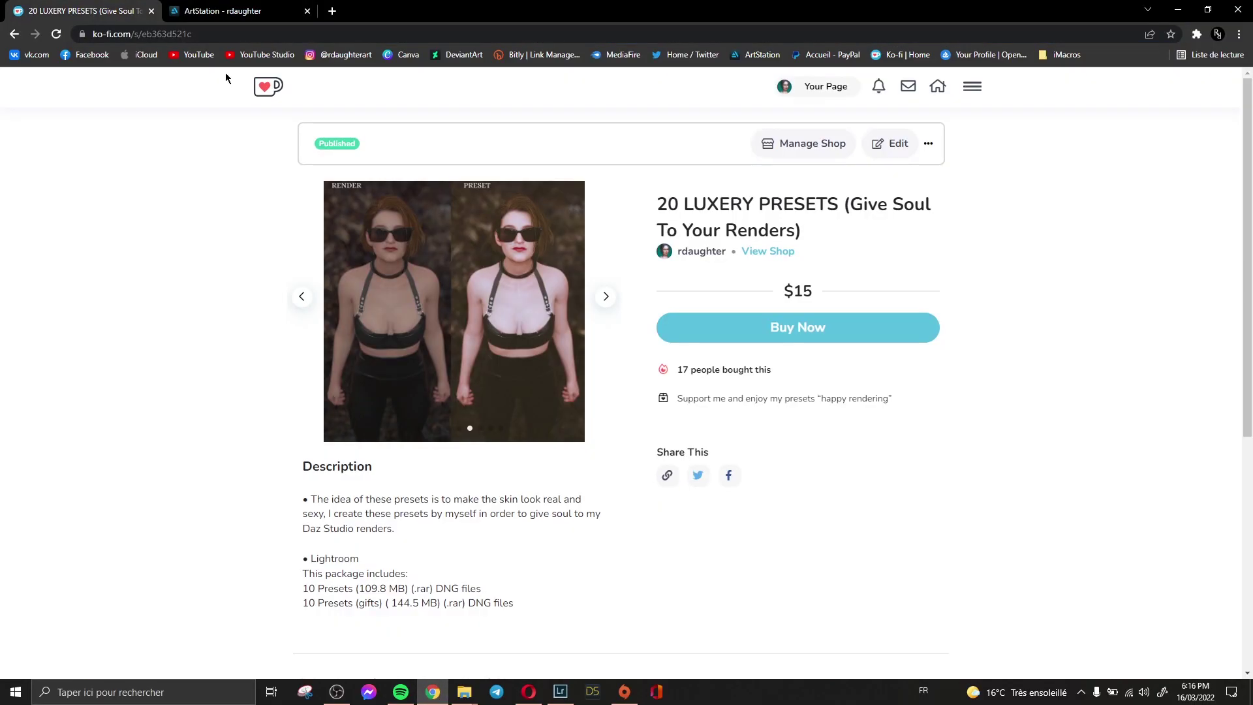
pyautogui.click(606, 296)
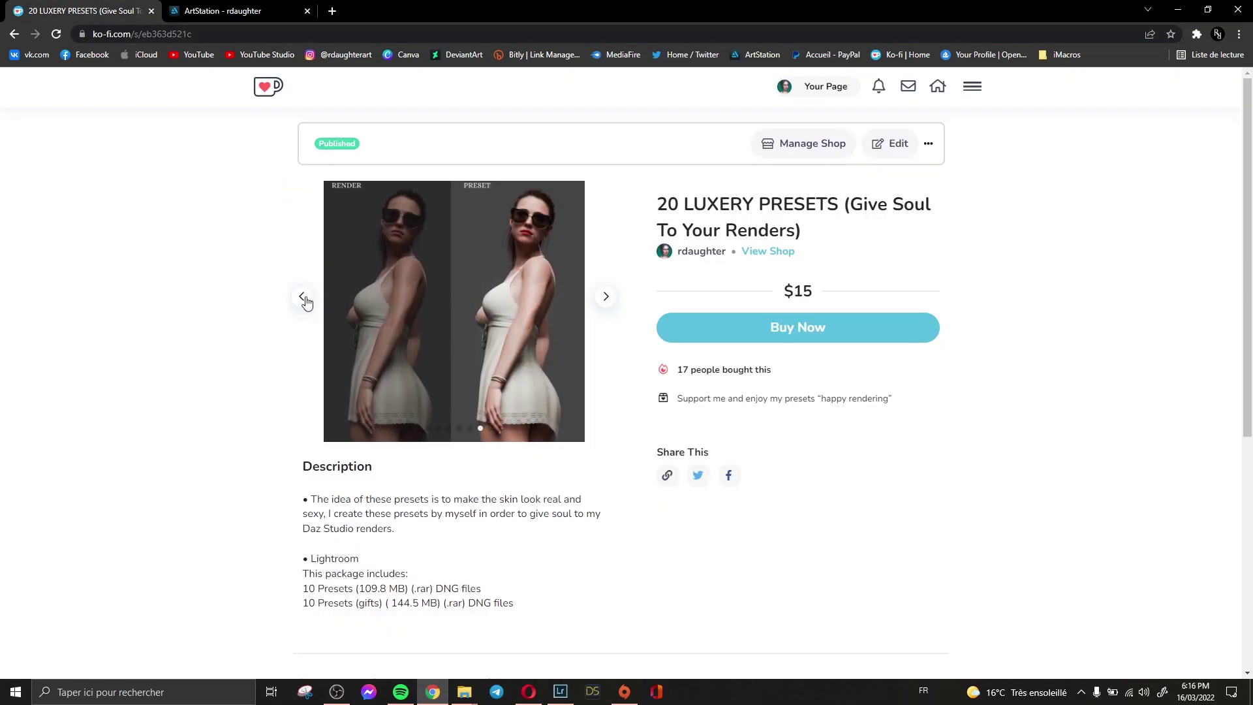
pyautogui.hotkey('alt', 'Tab')
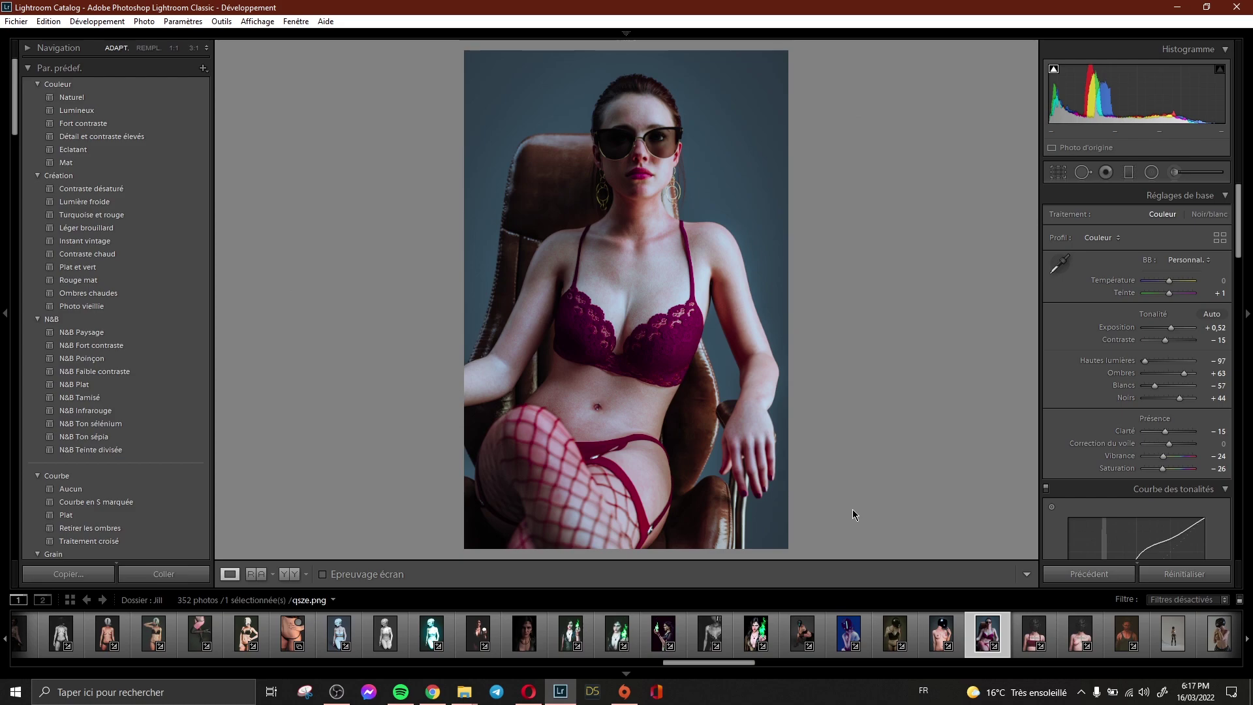